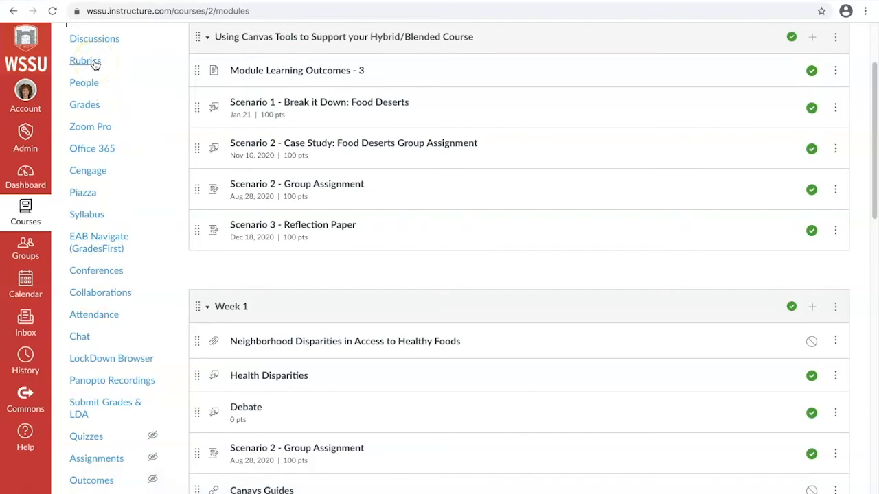
Step: Start a new rubric in the course's Rubrics area and title it "Food Desert Rubric for Discussion Board 1"
{"action": "left_click", "coordinate": [96, 64]}
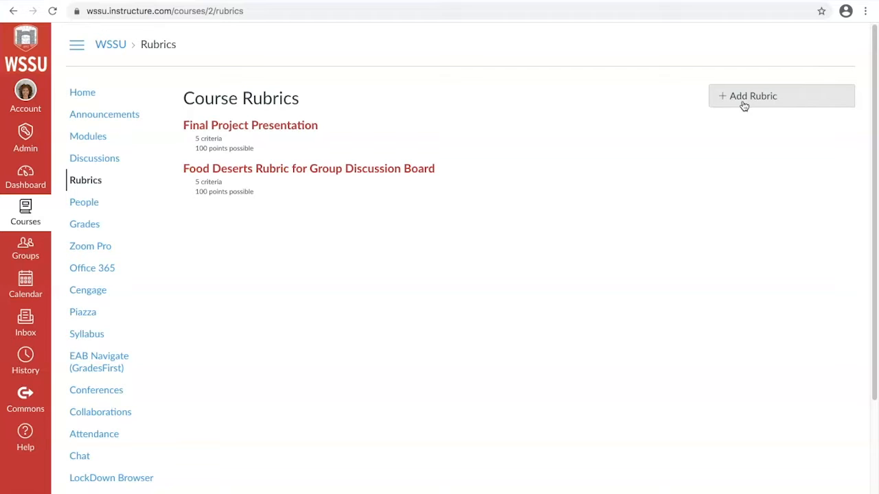
{"action": "left_click", "coordinate": [744, 103]}
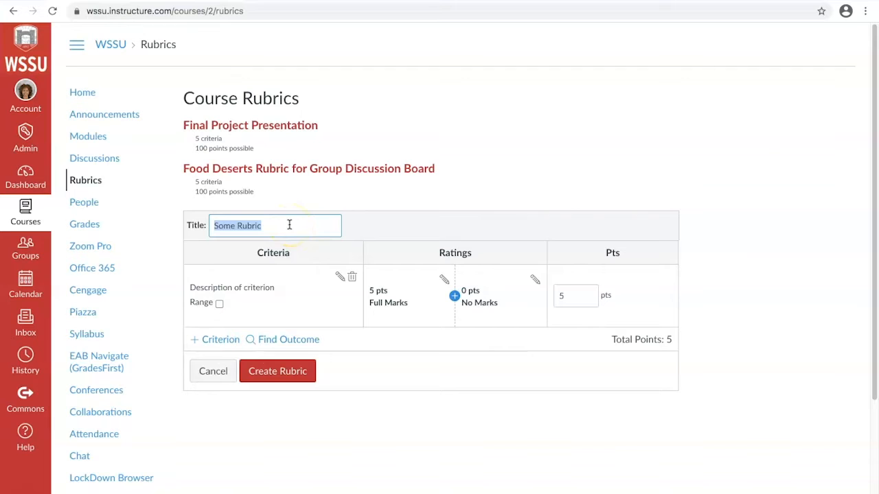
{"action": "type", "text": "Food"}
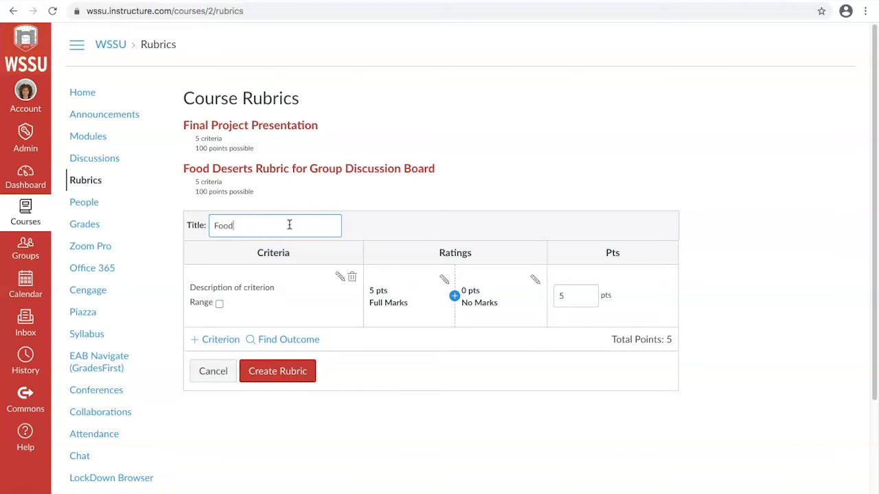
{"action": "type", "text": " Desert Rubric for Discussion Board 1"}
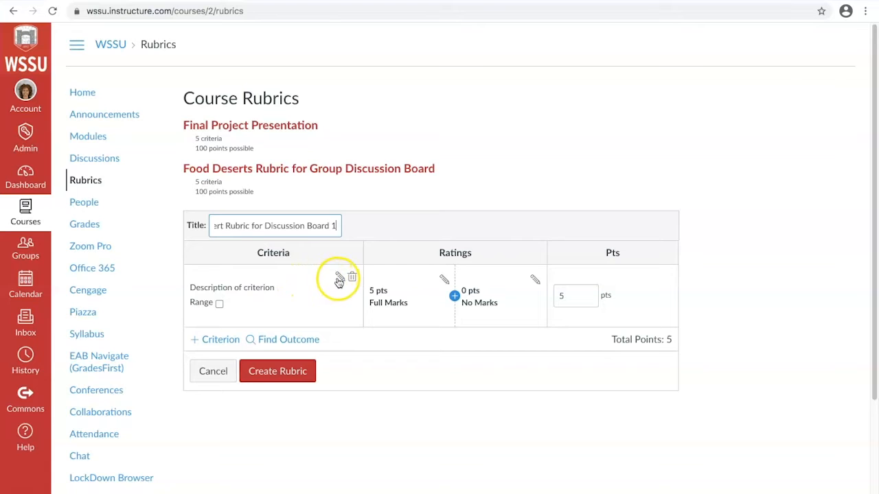
Step: Change the first criterion's description to "Comprehensiveness of Content" and leave the long description empty
{"action": "left_click", "coordinate": [339, 279]}
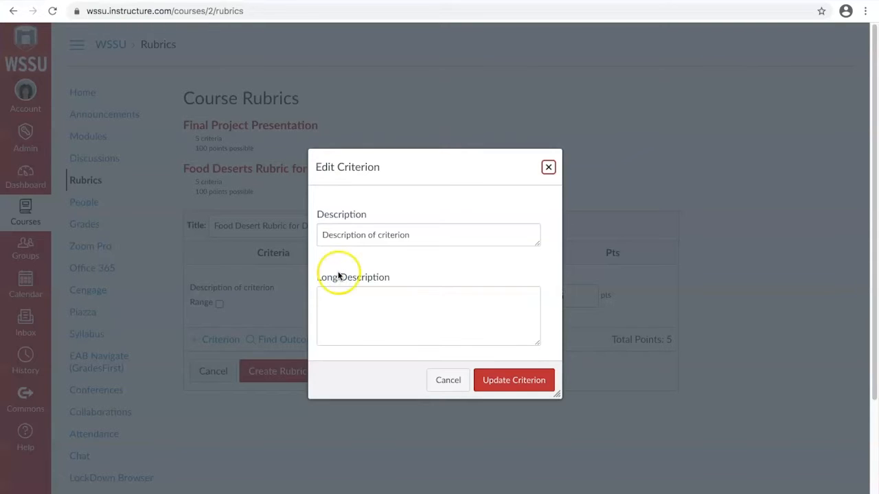
{"action": "left_click", "coordinate": [333, 236]}
{"action": "triple_click", "coordinate": [322, 233]}
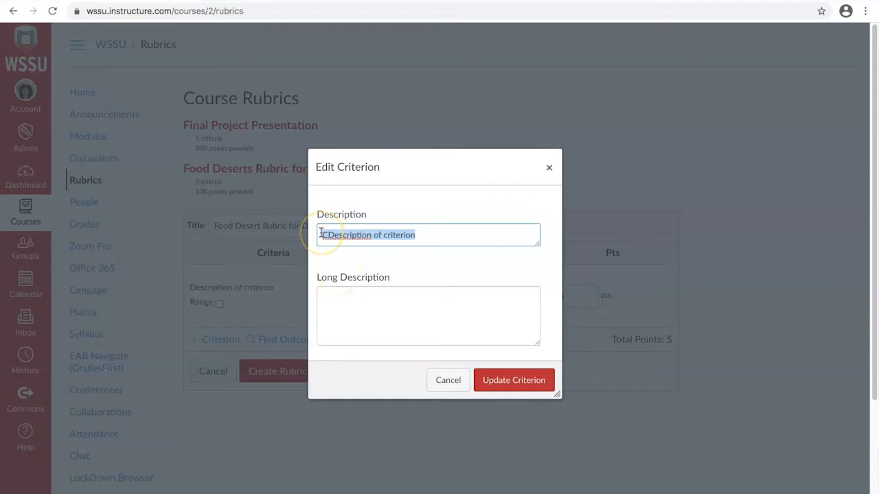
{"action": "type", "text": "Comprehensiven"}
{"action": "type", "text": "ss"}
{"action": "key", "text": "BackSpace"}
{"action": "key", "text": "BackSpace"}
{"action": "key", "text": "BackSpace"}
{"action": "key", "text": "BackSpace"}
{"action": "key", "text": "BackSpace"}
{"action": "type", "text": "eness of Content"}
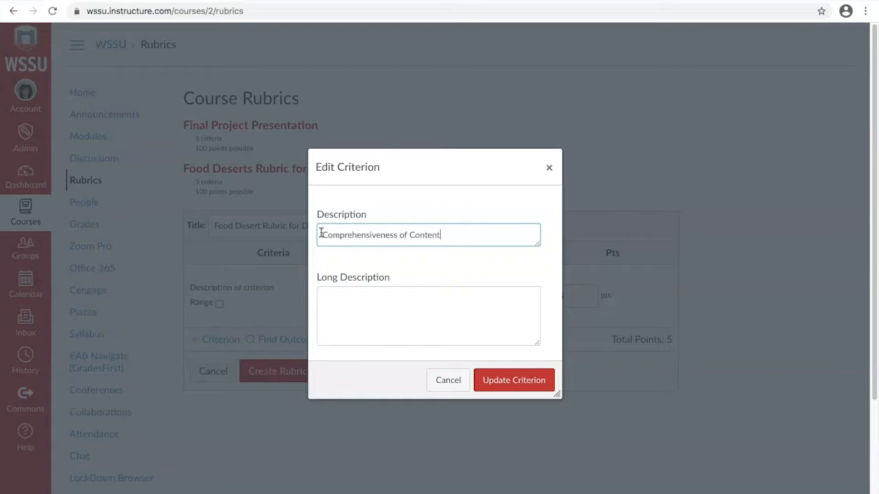
{"action": "left_click", "coordinate": [320, 236]}
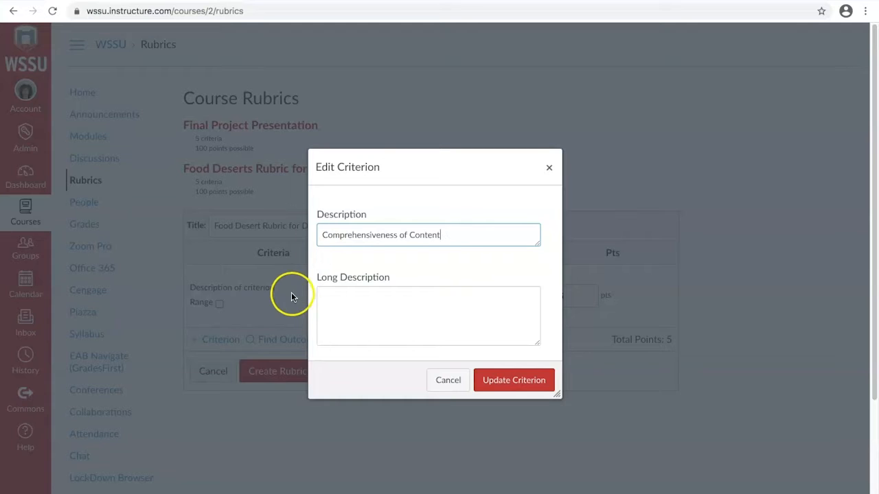
{"action": "left_click", "coordinate": [333, 297]}
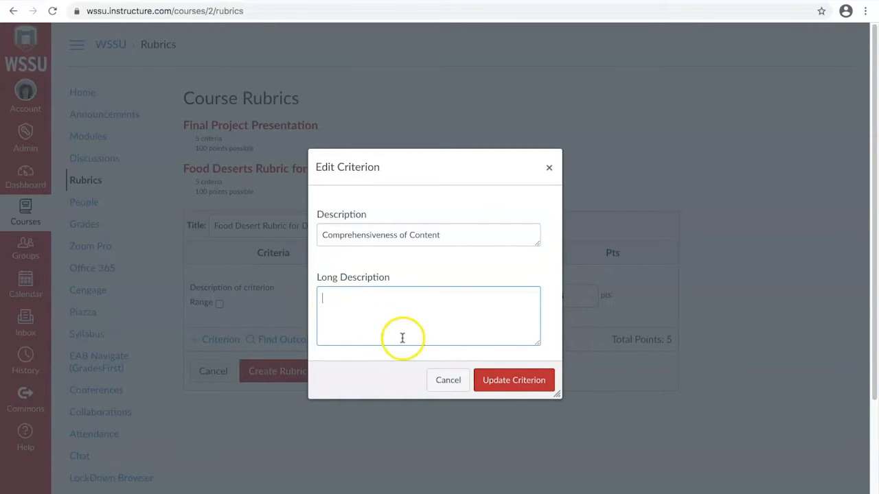
{"action": "left_click", "coordinate": [498, 386]}
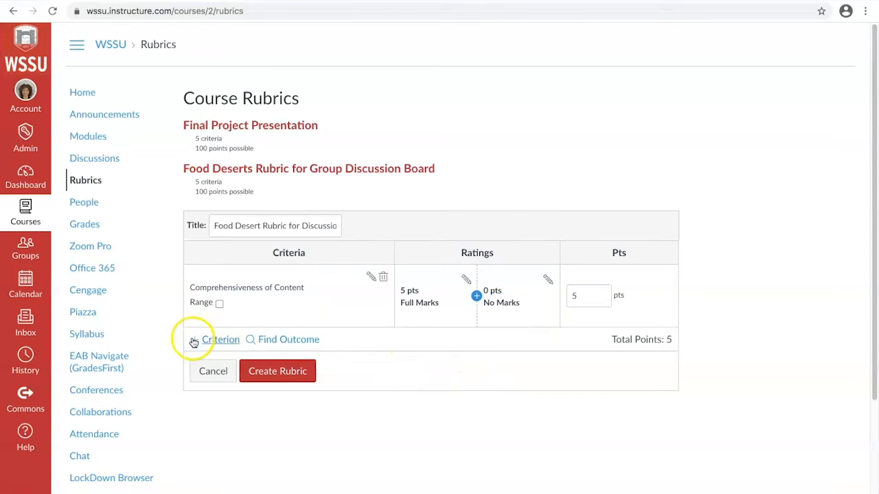
Step: Add a new criterion to the rubric with the description "Timeliness and Quantity"
{"action": "left_click", "coordinate": [193, 342]}
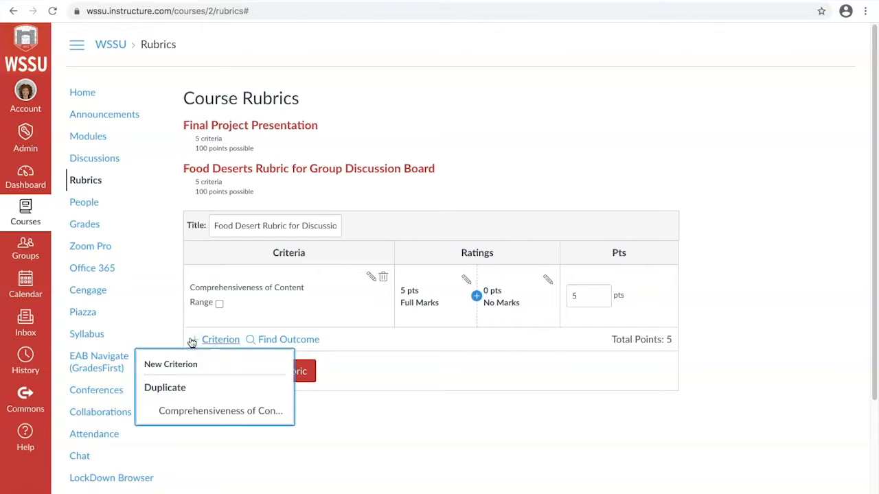
{"action": "left_click", "coordinate": [188, 365]}
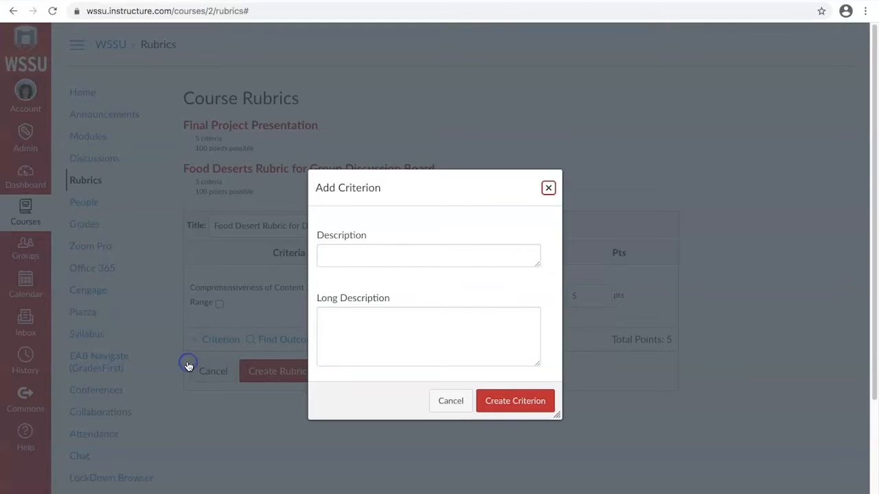
{"action": "left_click", "coordinate": [330, 255]}
{"action": "type", "text": "Timeliness and Quantity"}
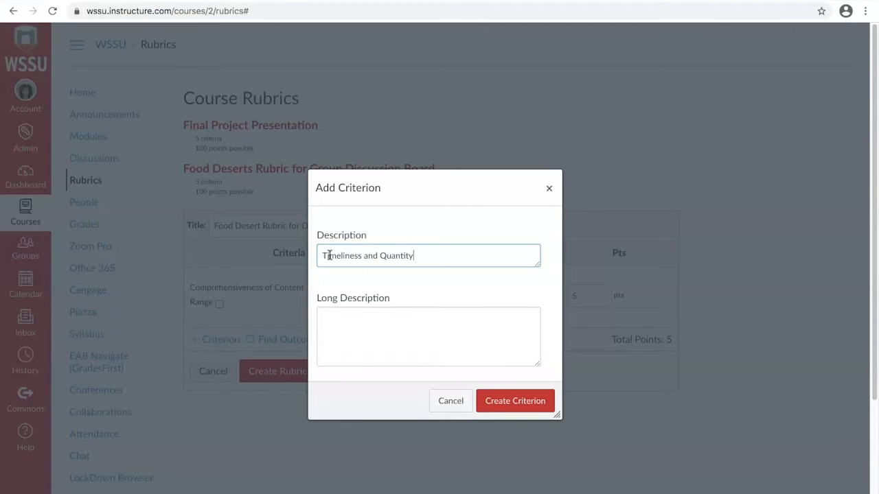
{"action": "left_click", "coordinate": [501, 406]}
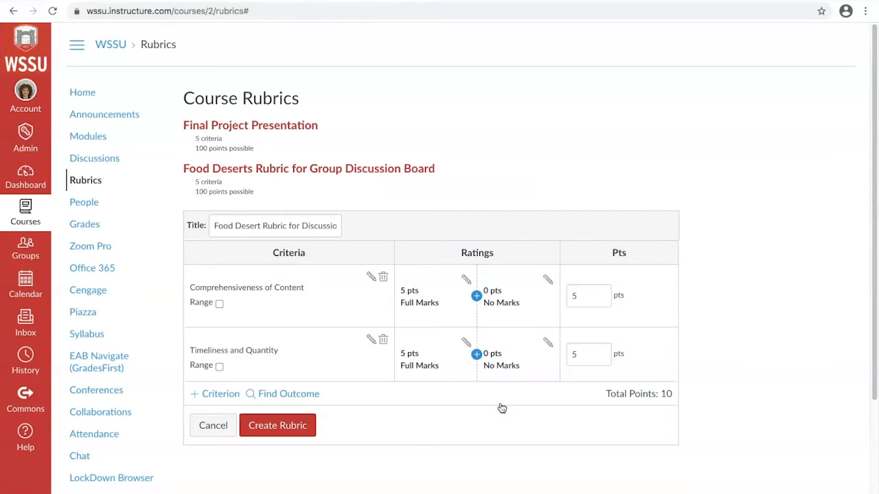
Step: Add a new criterion to the rubric with the description "Team Work"
{"action": "left_click", "coordinate": [220, 395]}
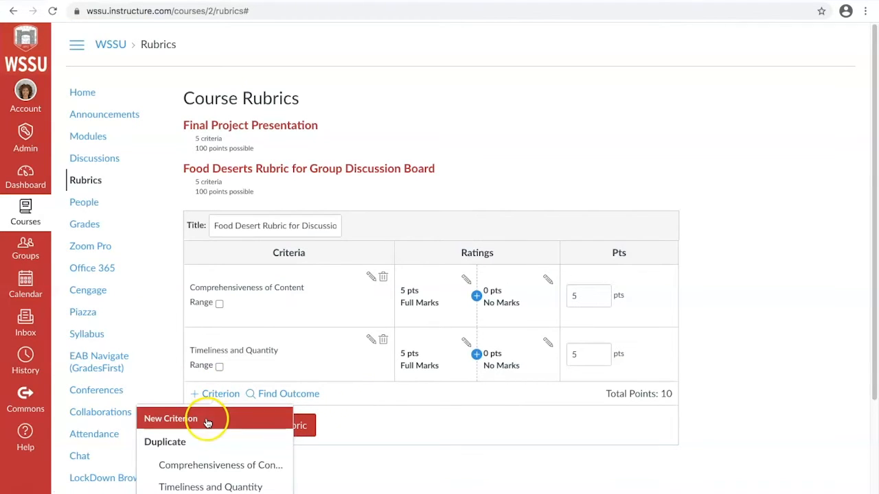
{"action": "left_click", "coordinate": [207, 424]}
{"action": "left_click", "coordinate": [373, 252]}
{"action": "type", "text": "Tam"}
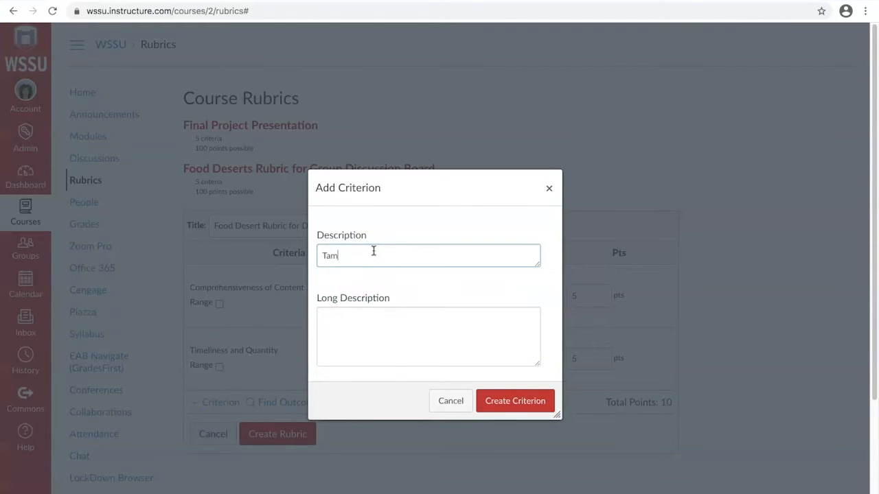
{"action": "key", "text": "BackSpace"}
{"action": "key", "text": "BackSpace"}
{"action": "type", "text": "eam Work"}
{"action": "left_click", "coordinate": [501, 402]}
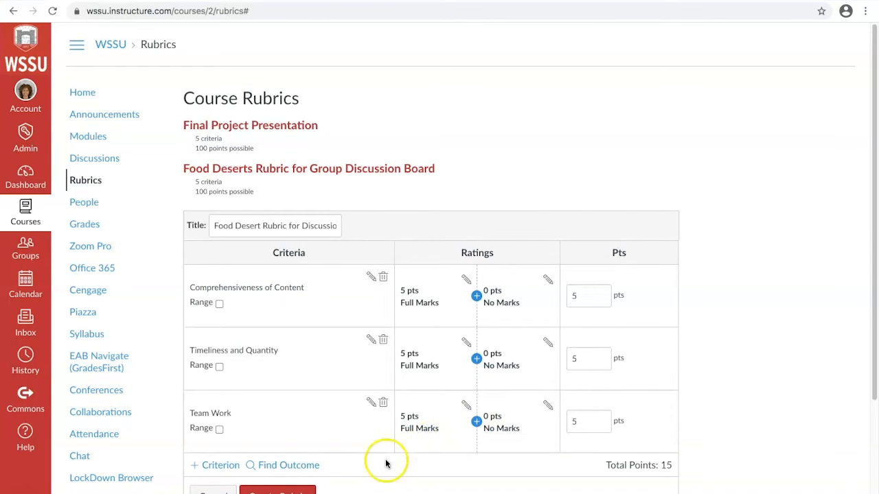
Step: Add a new criterion to the rubric with the description "Language Mechanics"
{"action": "left_click", "coordinate": [221, 466]}
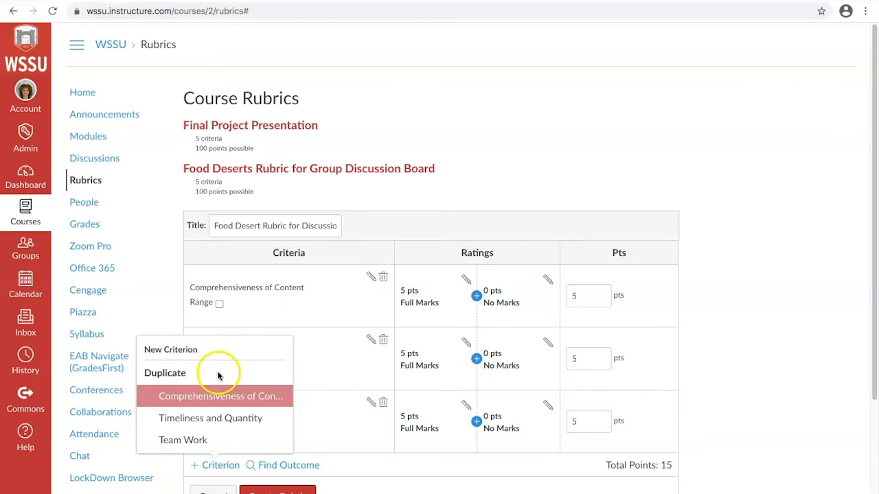
{"action": "left_click", "coordinate": [211, 350]}
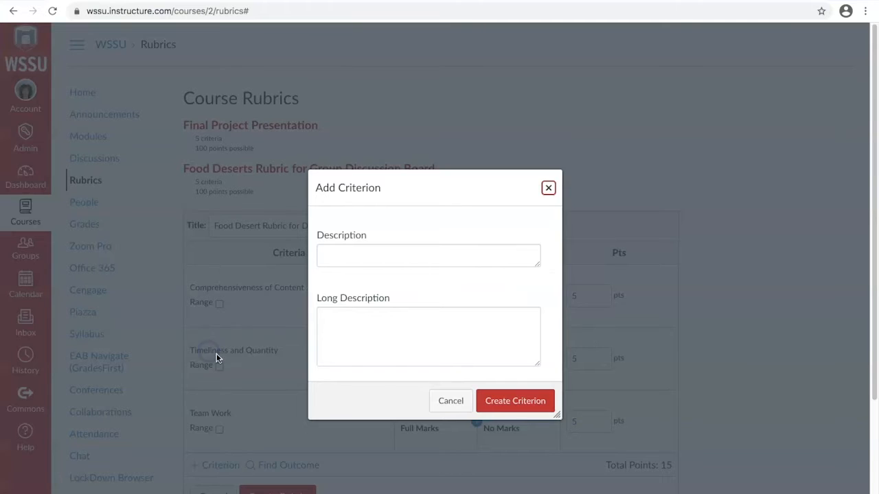
{"action": "left_click", "coordinate": [360, 259]}
{"action": "type", "text": "Language"}
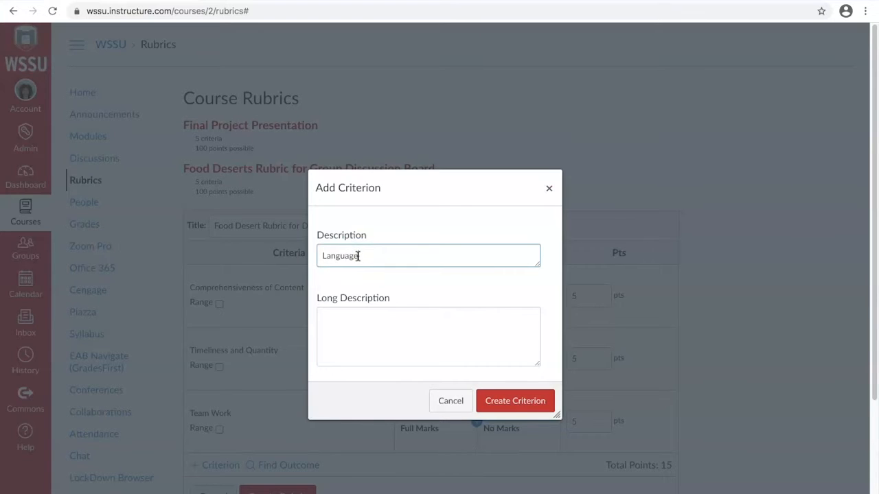
{"action": "type", "text": " Mechanics"}
{"action": "left_click", "coordinate": [496, 402]}
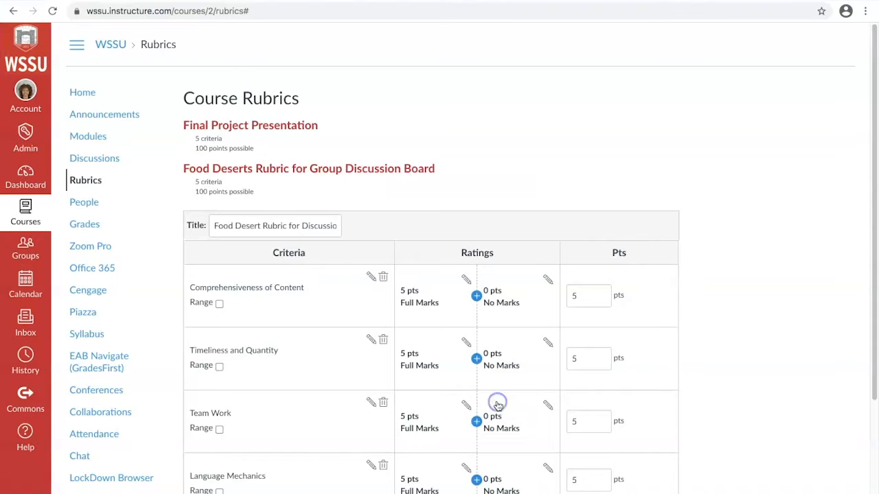
Step: Add a new criterion to the rubric with the description "Citations/References"
{"action": "scroll", "coordinate": [278, 454], "scroll_direction": "down", "scroll_amount": 2}
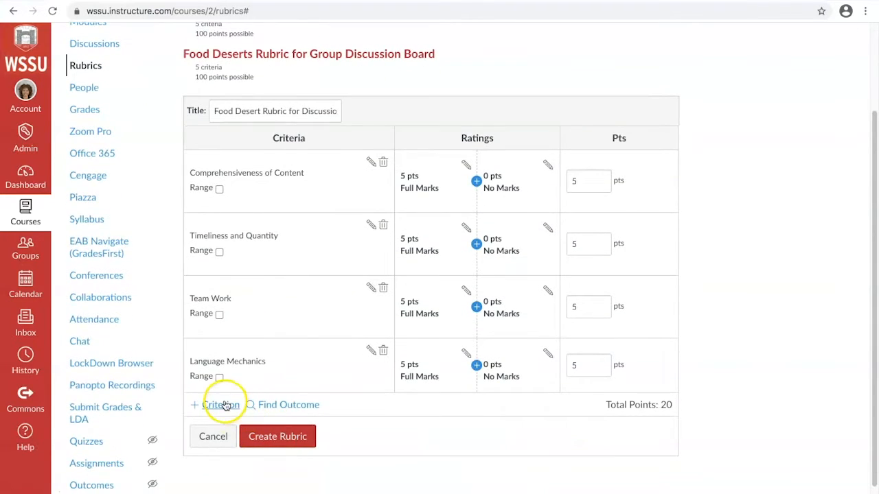
{"action": "left_click", "coordinate": [221, 411]}
{"action": "left_click", "coordinate": [203, 388]}
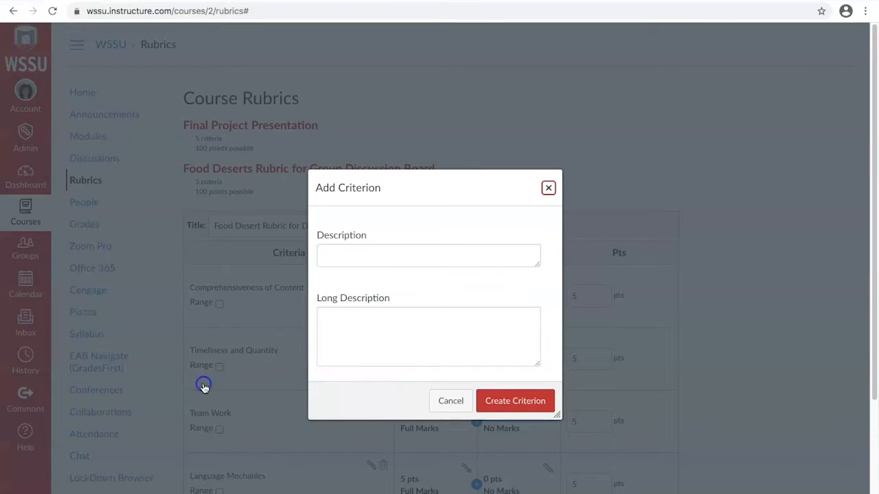
{"action": "left_click", "coordinate": [366, 260]}
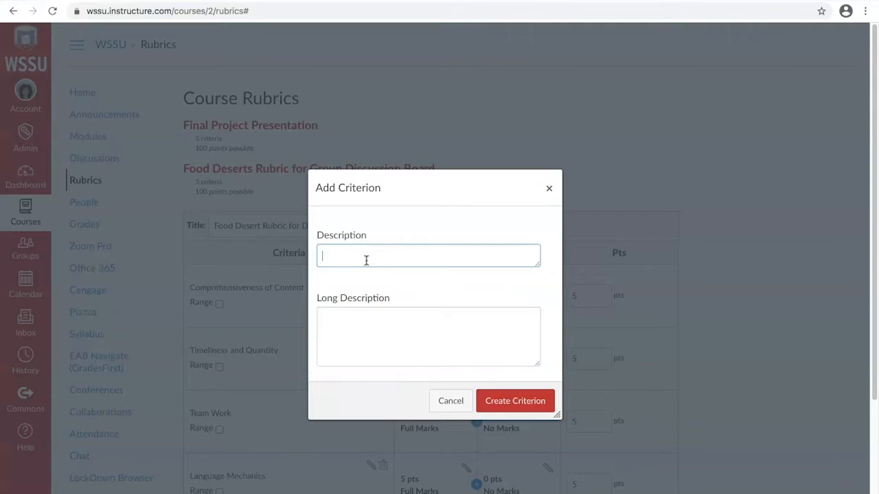
{"action": "type", "text": "Citations/References"}
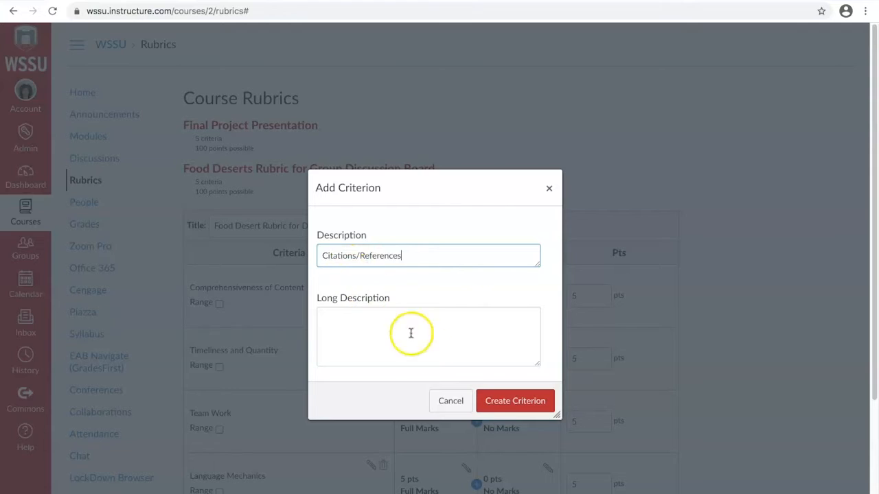
{"action": "left_click", "coordinate": [511, 401]}
Step: Set the Full Marks rating score of the Comprehensiveness of Content criterion to 20 points
{"action": "scroll", "coordinate": [512, 403], "scroll_direction": "down", "scroll_amount": 3}
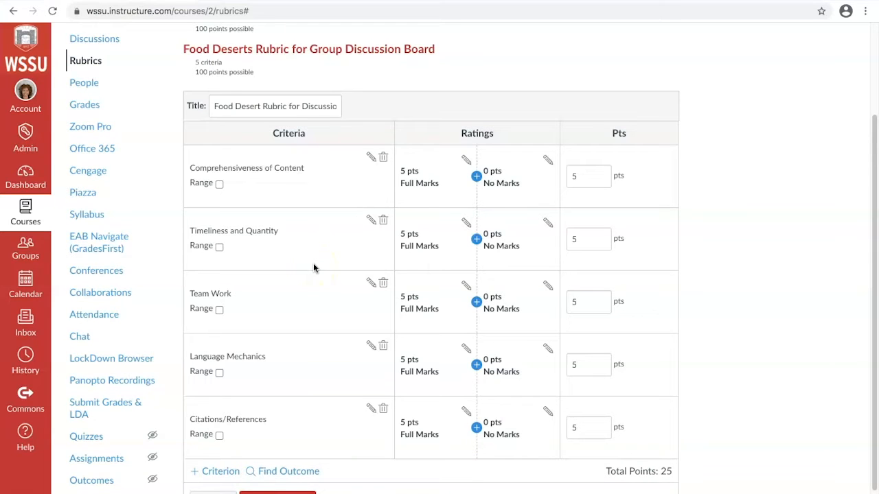
{"action": "left_click", "coordinate": [414, 237]}
{"action": "left_click", "coordinate": [474, 179]}
{"action": "left_click", "coordinate": [466, 161]}
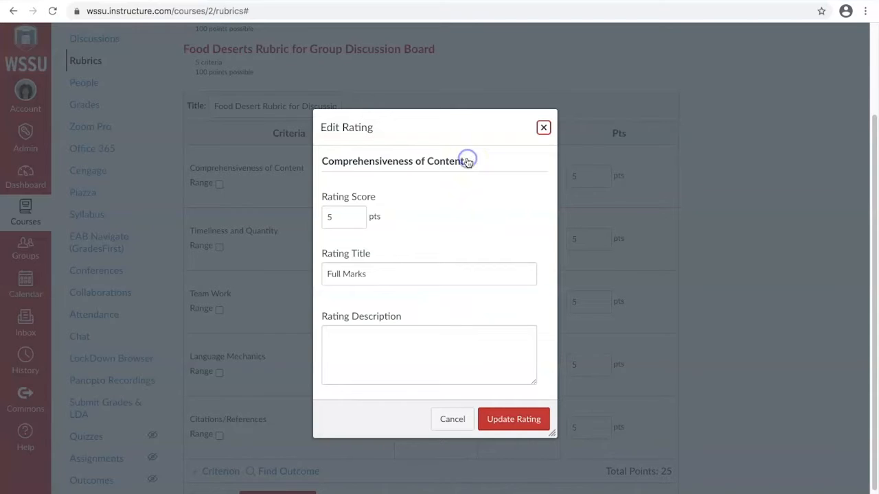
{"action": "left_click", "coordinate": [341, 215]}
{"action": "key", "text": "BackSpace"}
{"action": "type", "text": "20"}
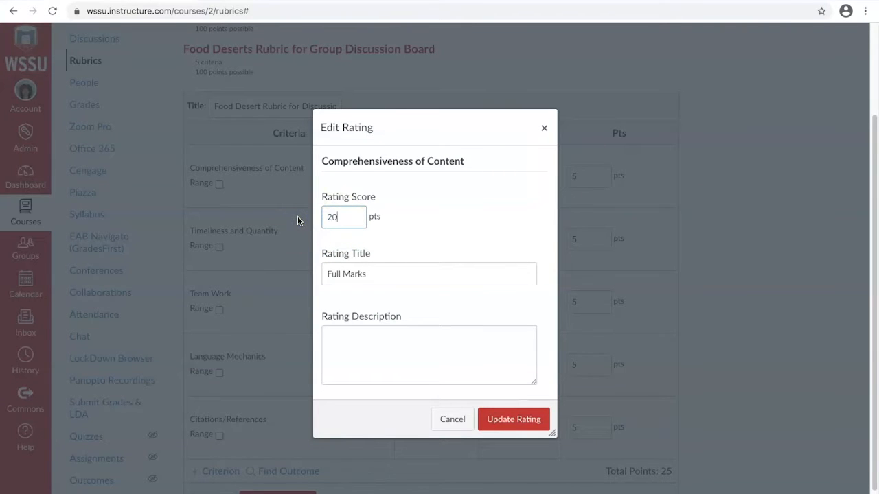
{"action": "left_click", "coordinate": [510, 419]}
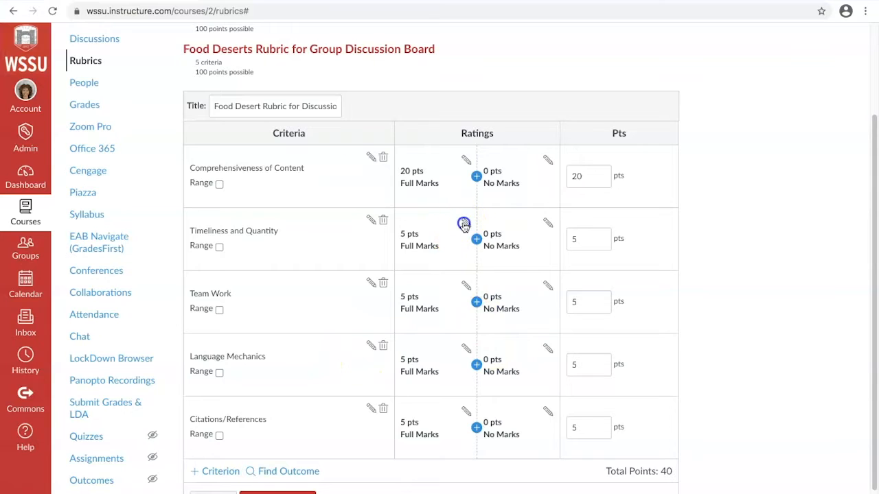
Step: Set the Full Marks rating score of the Timeliness and Quantity criterion to 20 points
{"action": "left_click", "coordinate": [466, 223]}
{"action": "left_click", "coordinate": [345, 238]}
{"action": "key", "text": "BackSpace"}
{"action": "type", "text": "20"}
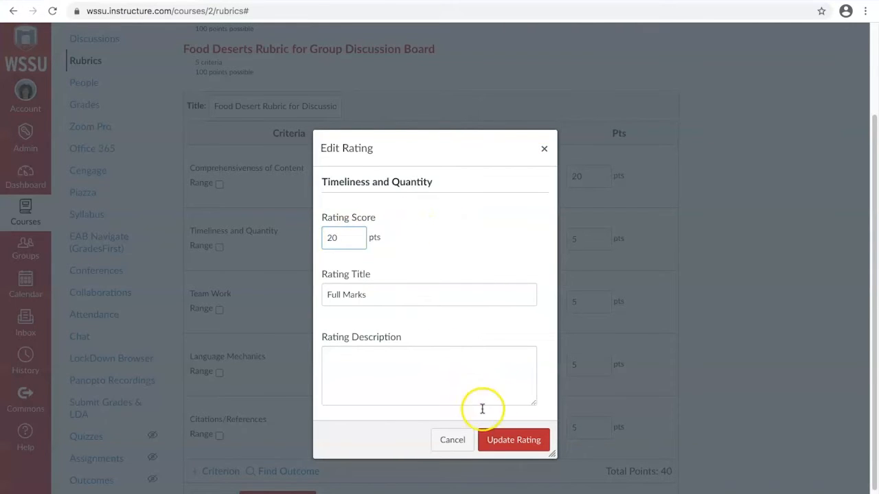
{"action": "left_click", "coordinate": [508, 440]}
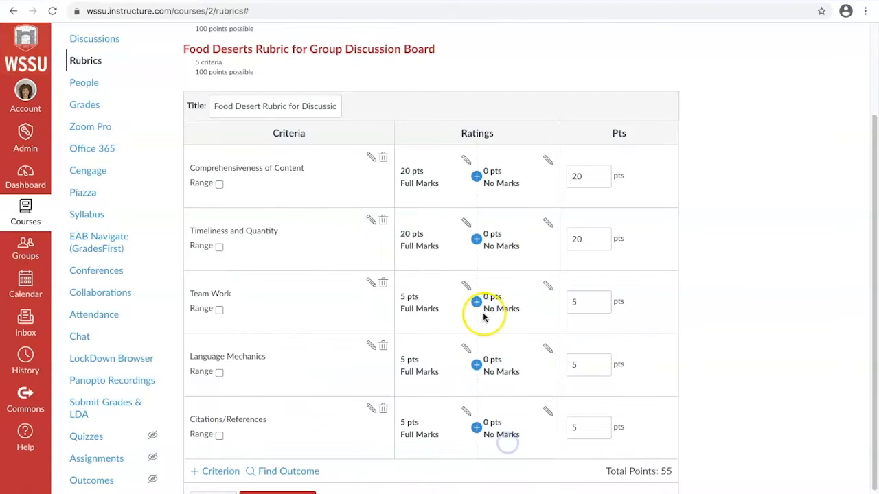
Step: Set the Full Marks rating score of the Team Work criterion to 20 points
{"action": "left_click", "coordinate": [466, 287]}
{"action": "left_click", "coordinate": [347, 236]}
{"action": "type", "text": "20"}
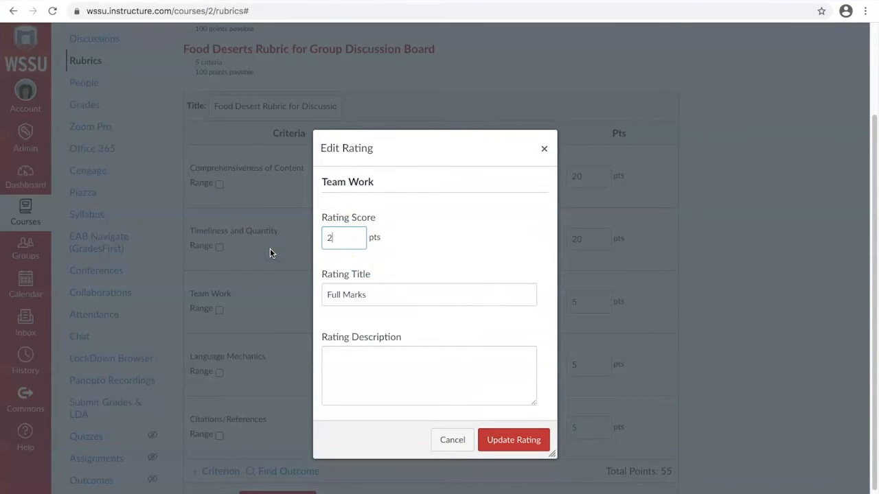
{"action": "left_click", "coordinate": [515, 443]}
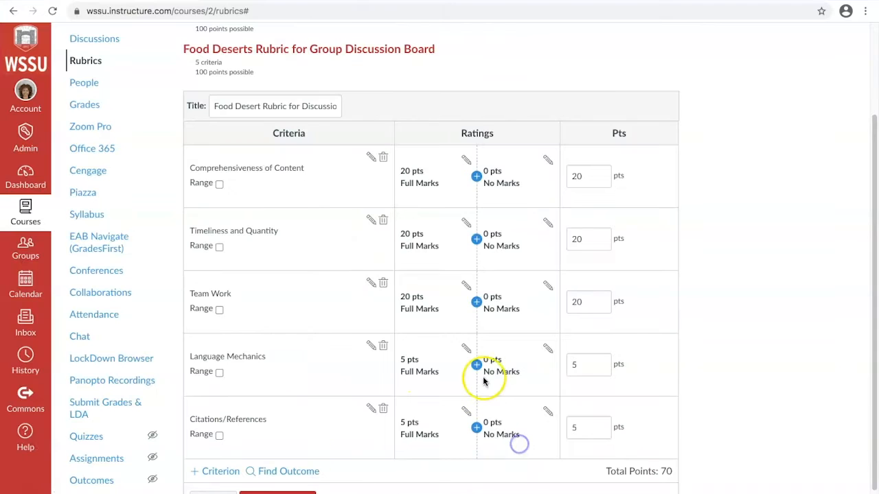
Step: Set the Full Marks rating score of the Language Mechanics criterion to 20 points
{"action": "left_click", "coordinate": [466, 348]}
{"action": "double_click", "coordinate": [348, 238]}
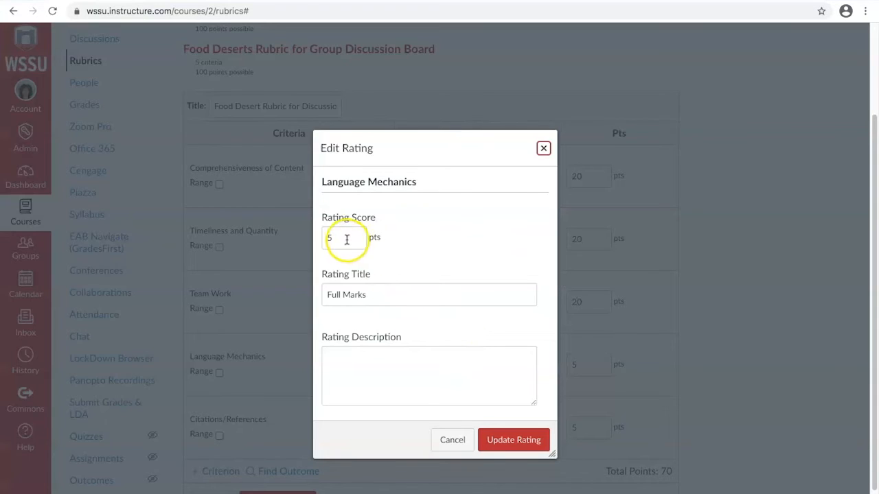
{"action": "type", "text": "20"}
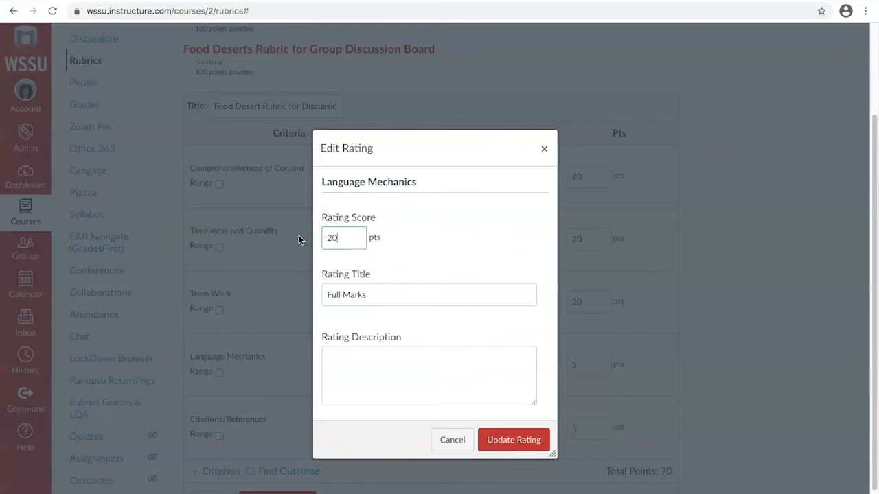
{"action": "left_click", "coordinate": [502, 443]}
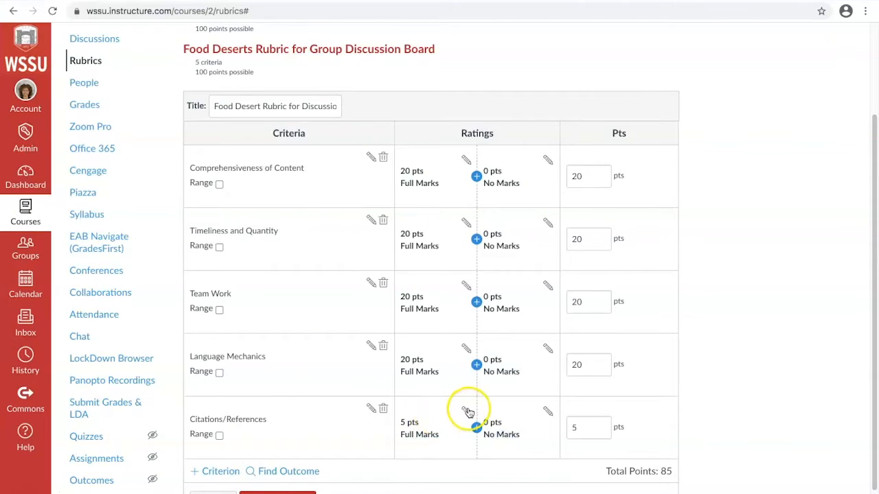
Step: Set the Full Marks rating score of the Citations/References criterion to 20 points
{"action": "left_click", "coordinate": [467, 405]}
{"action": "double_click", "coordinate": [343, 238]}
{"action": "key", "text": "BackSpace"}
{"action": "type", "text": "20"}
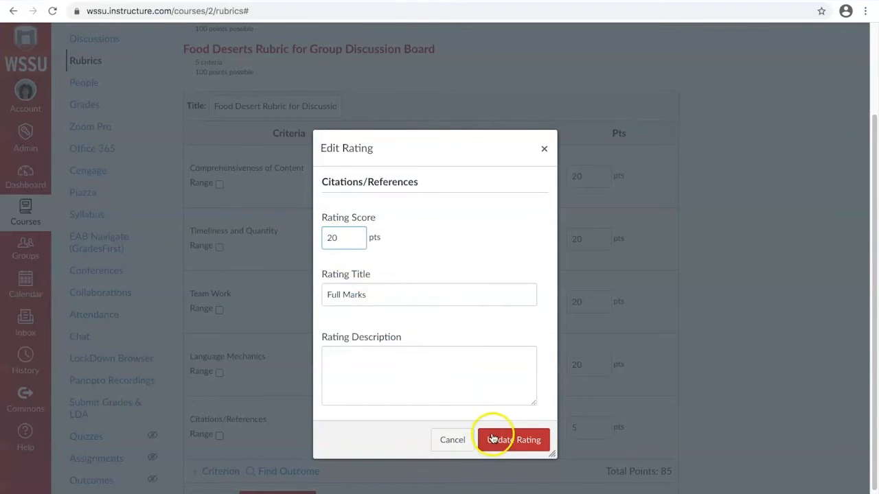
{"action": "left_click", "coordinate": [501, 438]}
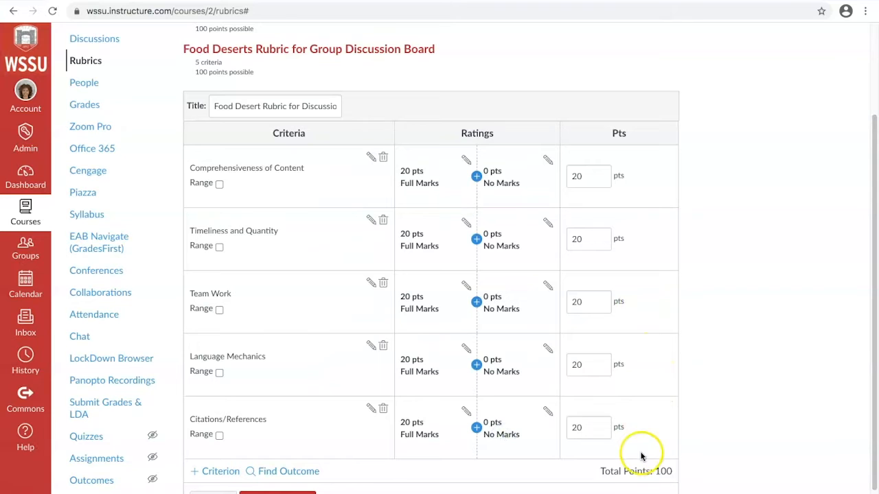
{"action": "scroll", "coordinate": [627, 481], "scroll_direction": "down", "scroll_amount": 1}
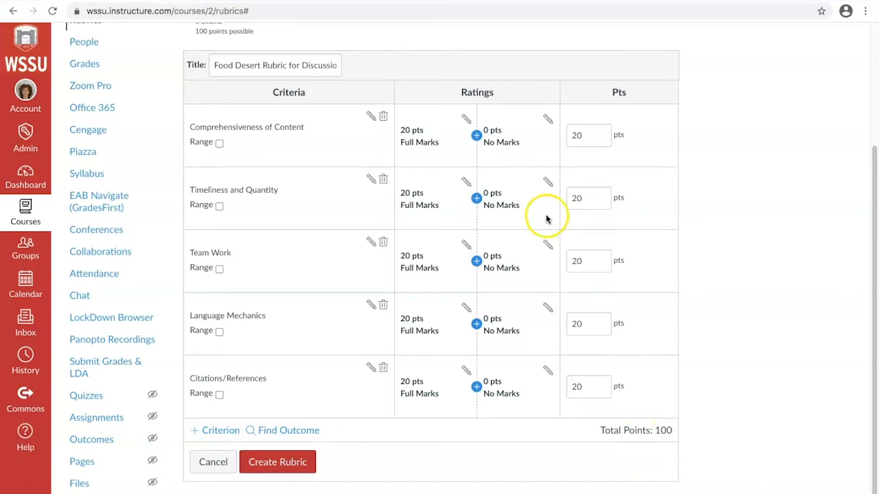
{"action": "left_click", "coordinate": [466, 121]}
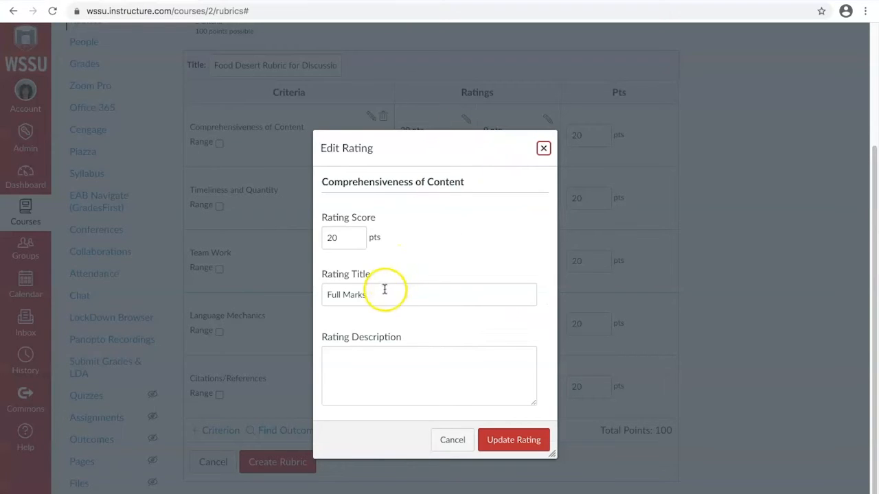
{"action": "left_click_drag", "start_coordinate": [382, 295], "coordinate": [329, 294]}
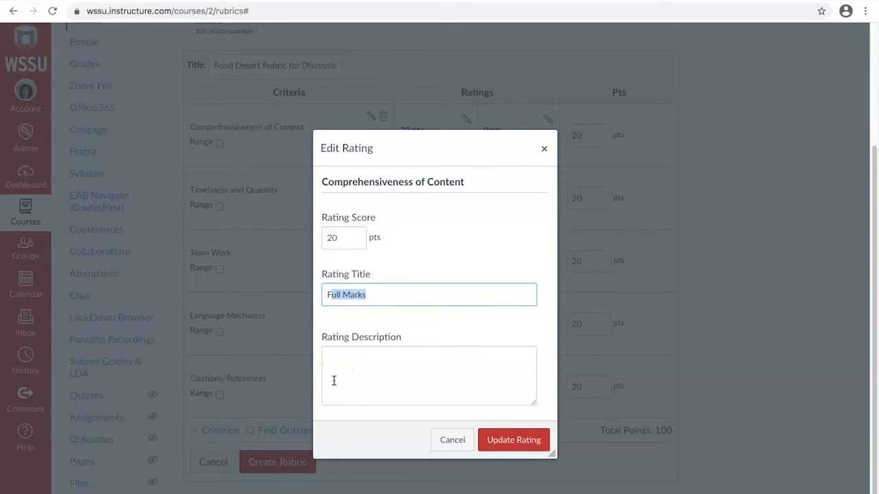
{"action": "left_click", "coordinate": [453, 440]}
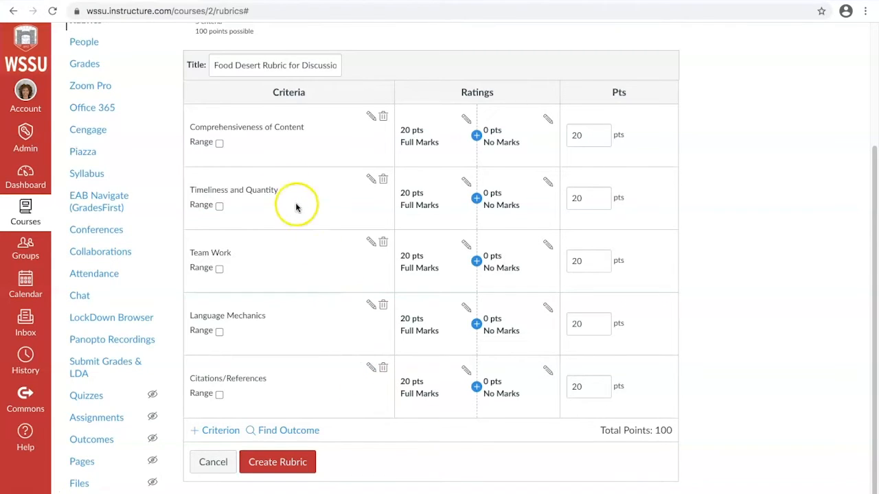
Step: Enable the Range option for all five rubric criteria
{"action": "left_click", "coordinate": [219, 144]}
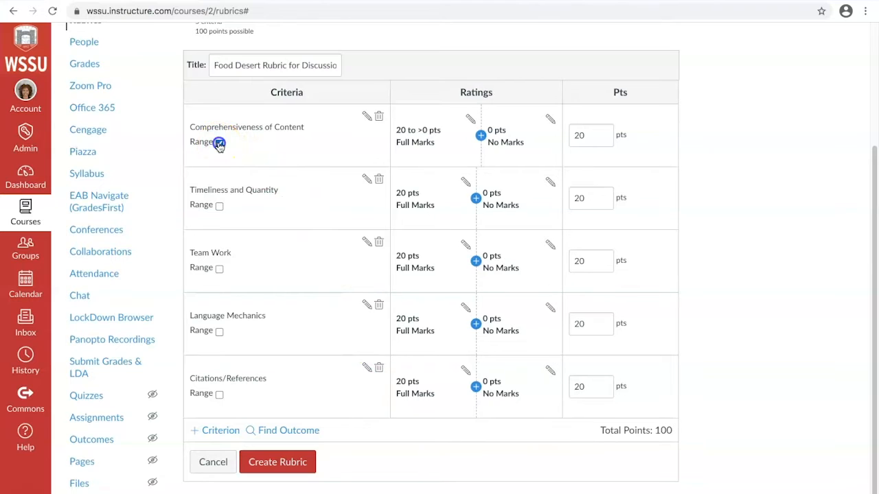
{"action": "left_click", "coordinate": [219, 206]}
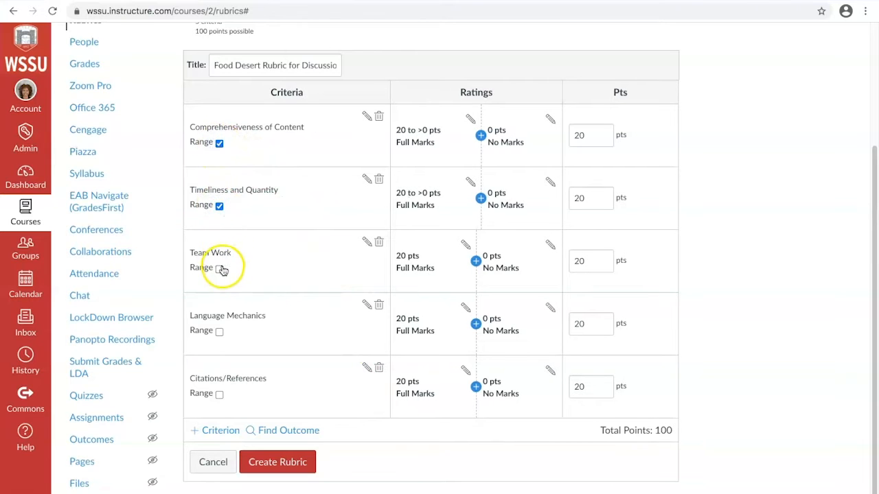
{"action": "left_click", "coordinate": [219, 269]}
{"action": "left_click", "coordinate": [219, 332]}
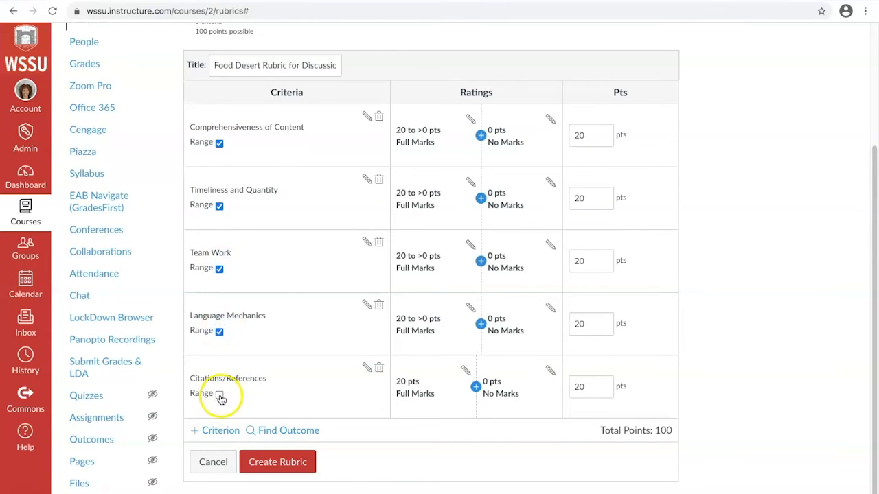
{"action": "left_click", "coordinate": [219, 394]}
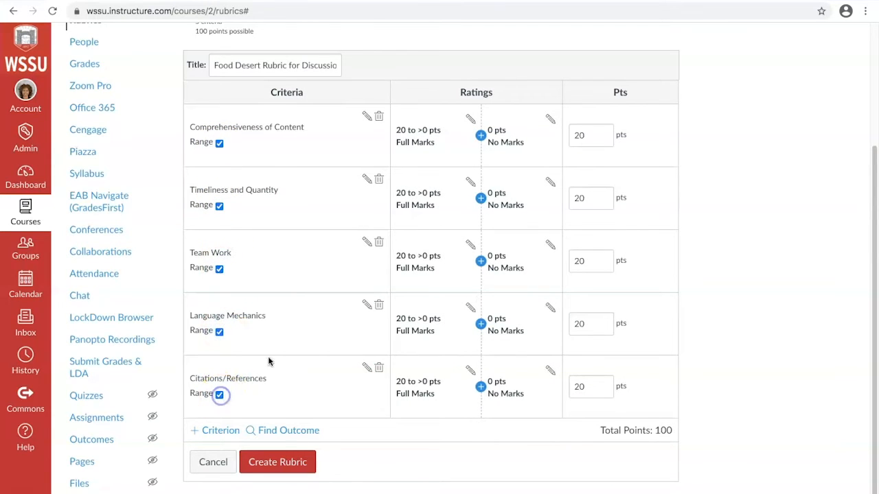
Step: Change the title of the Comprehensiveness of Content criterion's Full Marks rating to "Excellent"
{"action": "left_click", "coordinate": [471, 119]}
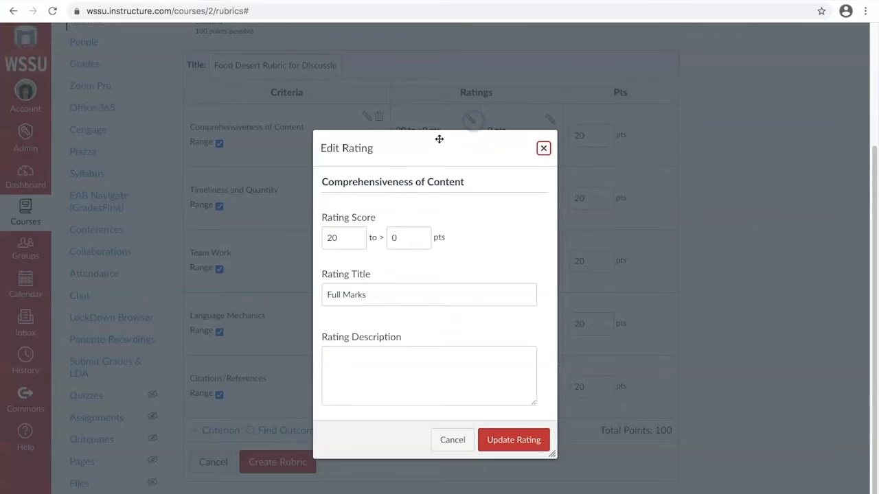
{"action": "left_click_drag", "start_coordinate": [371, 294], "coordinate": [280, 294]}
{"action": "key", "text": "BackSpace"}
{"action": "key", "text": "BackSpace"}
{"action": "type", "text": "Excellent"}
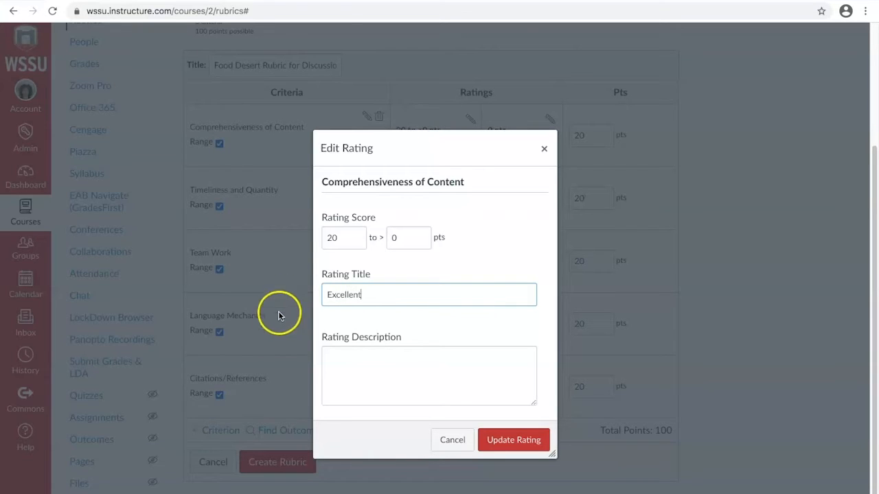
Step: Set the Excellent rating's score range for Comprehensiveness of Content to 18 to 20 points
{"action": "left_click", "coordinate": [339, 353]}
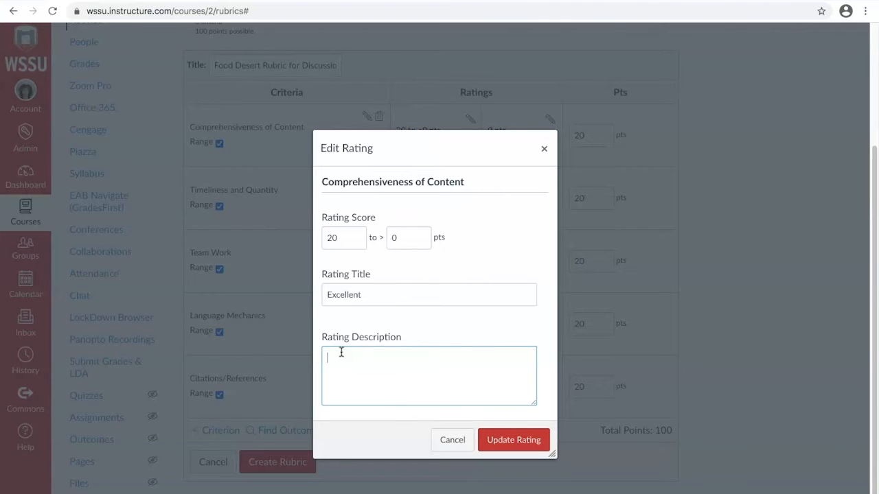
{"action": "left_click_drag", "start_coordinate": [337, 238], "coordinate": [304, 238]}
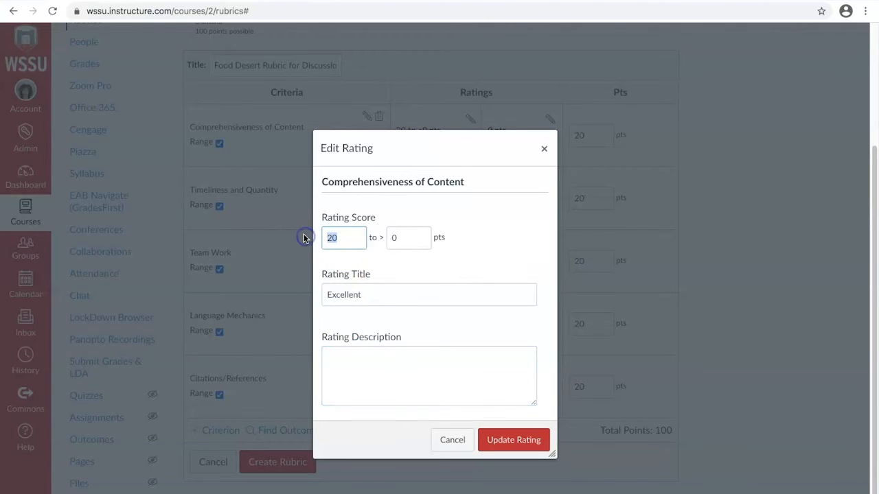
{"action": "type", "text": "18"}
{"action": "key", "text": "Tab"}
{"action": "type", "text": "20"}
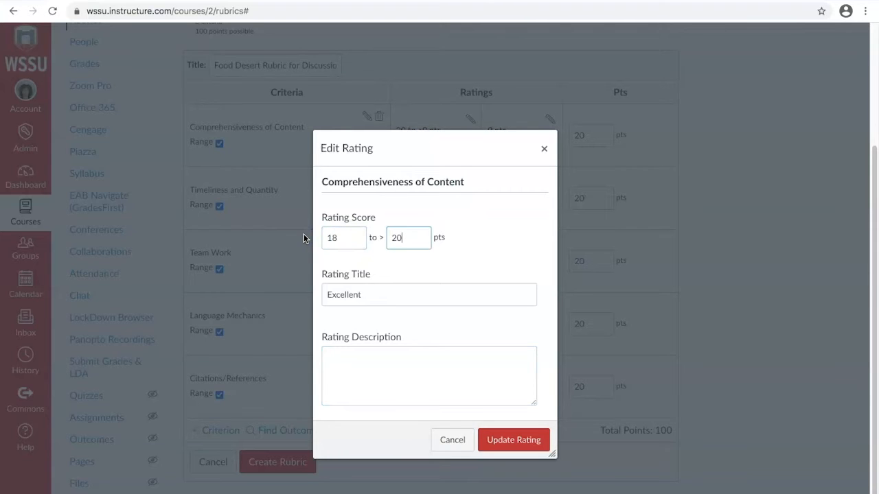
Step: Describe the Excellent rating as "Fully detailed information (e.g., all of the essential questions are answered)." and "Full thoughtful and insightful analysis."
{"action": "left_click", "coordinate": [342, 364]}
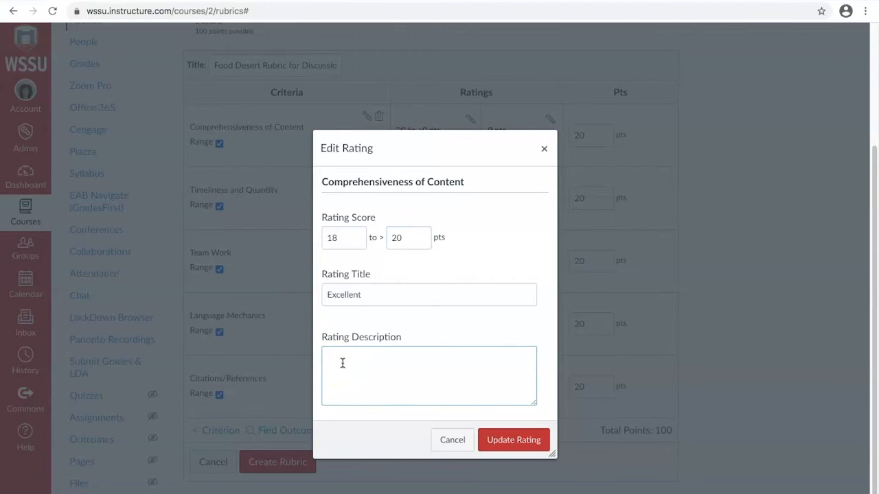
{"action": "type", "text": "Fully detailed information (e.g., all o"}
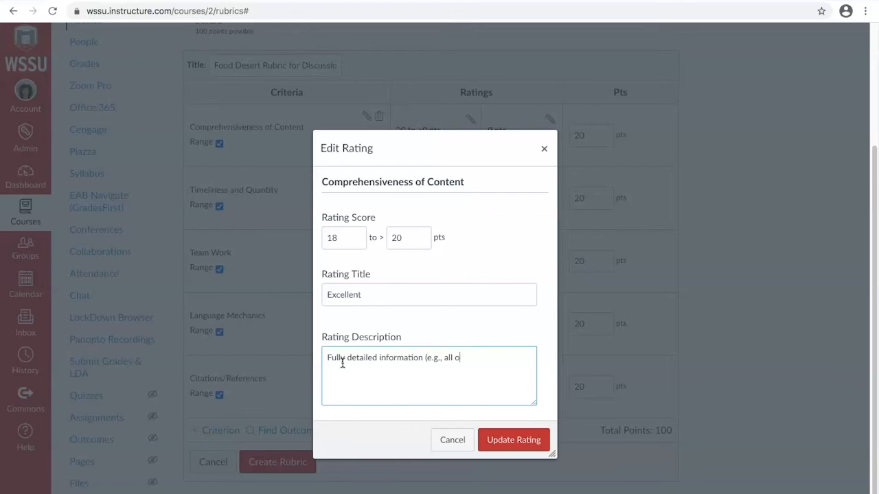
{"action": "type", "text": "f the essential questions are answered).  "}
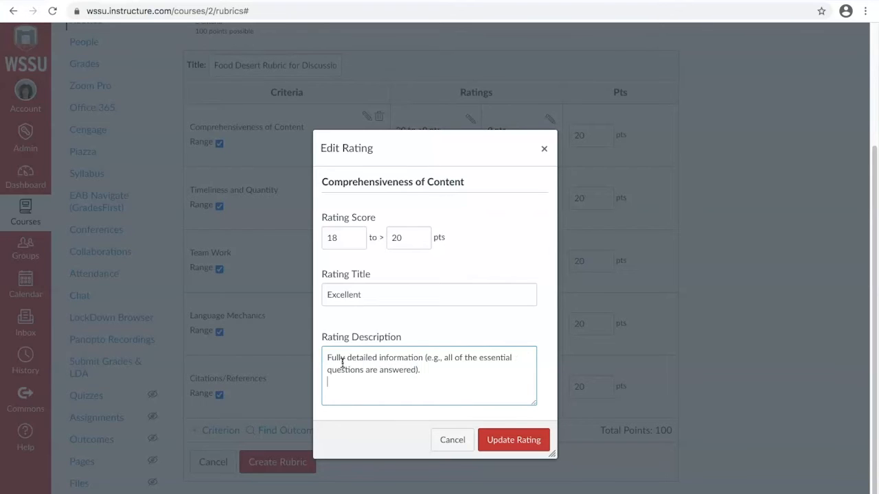
{"action": "type", "text": "Full thoughtful and insightful"}
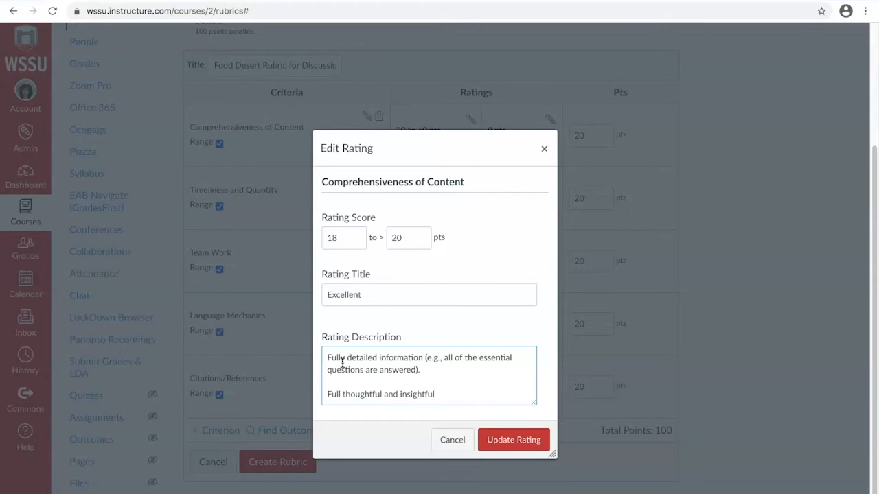
{"action": "type", "text": " analysis."}
{"action": "key", "text": "Return"}
{"action": "key", "text": "Return"}
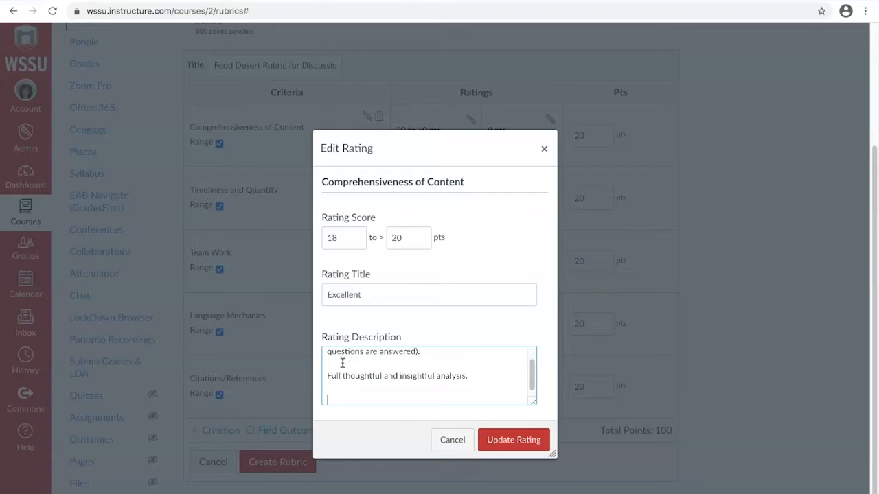
Step: Add "I addition to course connections, connections are made to materials from outside the course." to the Excellent description and save the rating
{"action": "type", "text": "I addition to course connection"}
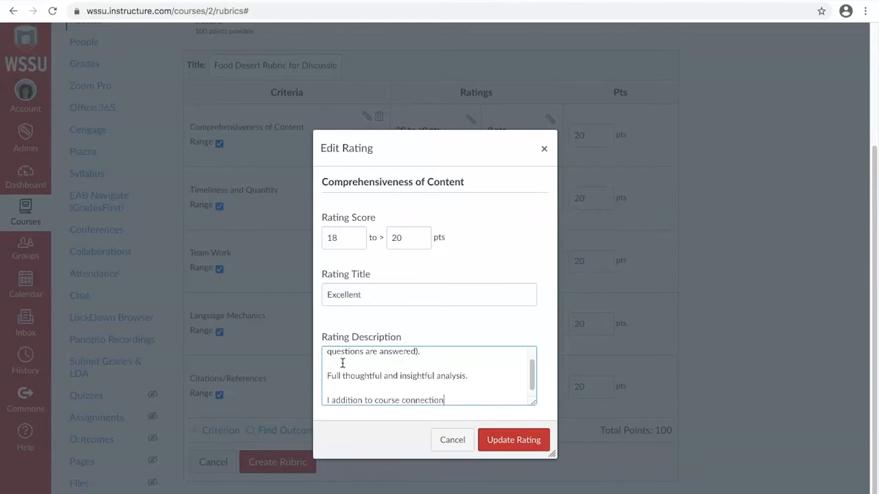
{"action": "type", "text": "s, connections are made to mater"}
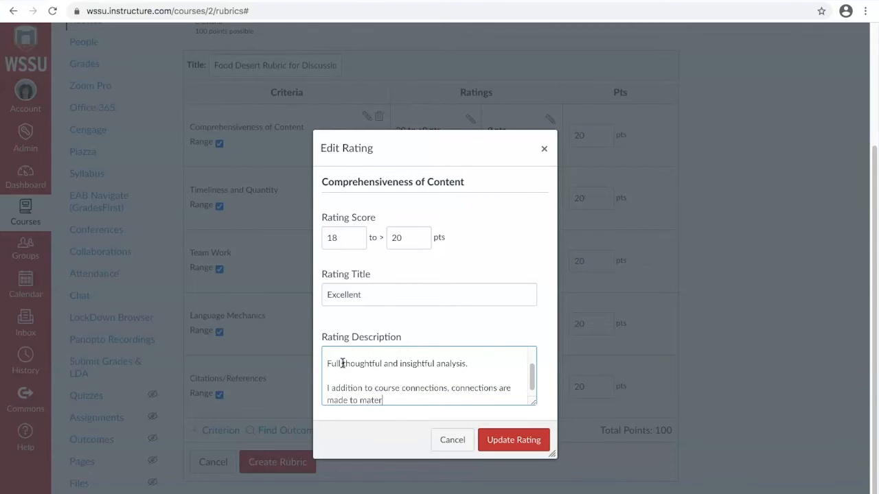
{"action": "type", "text": "ials from outside the course."}
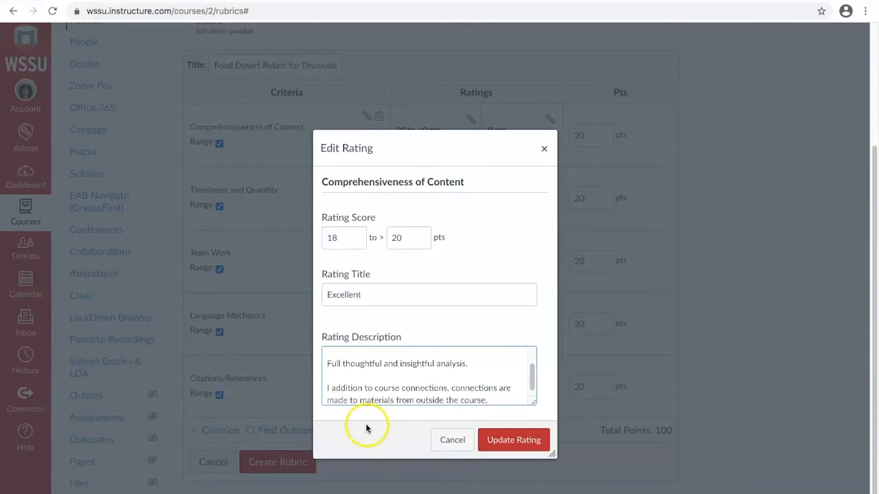
{"action": "left_click", "coordinate": [498, 440]}
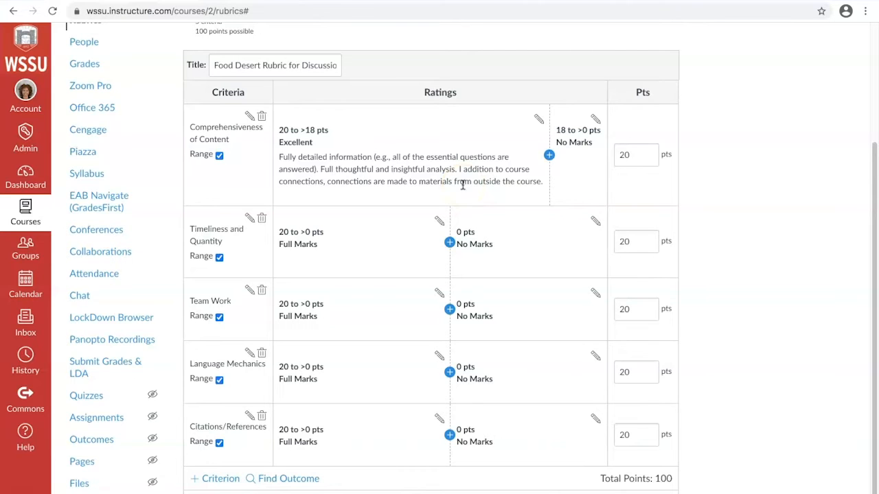
Step: Add an intermediate rating titled "Good" to Comprehensiveness of Content with a score range of 13 to 17 points
{"action": "left_click", "coordinate": [550, 156]}
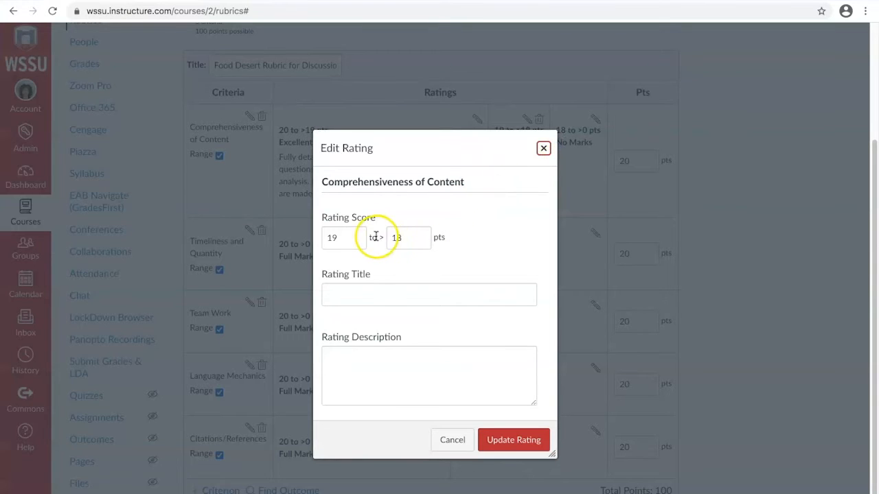
{"action": "left_click", "coordinate": [347, 237]}
{"action": "left_click_drag", "start_coordinate": [346, 237], "coordinate": [314, 242]}
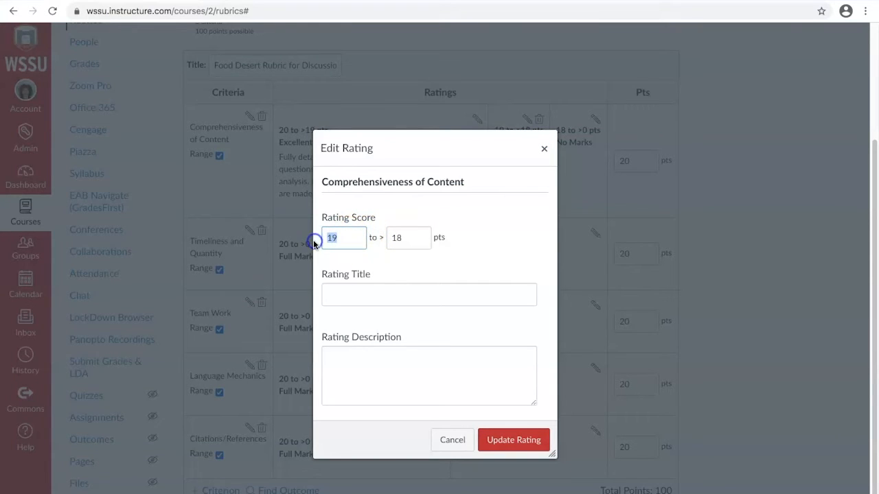
{"action": "type", "text": "3"}
{"action": "key", "text": "Tab"}
{"action": "type", "text": "17"}
{"action": "left_click", "coordinate": [334, 292]}
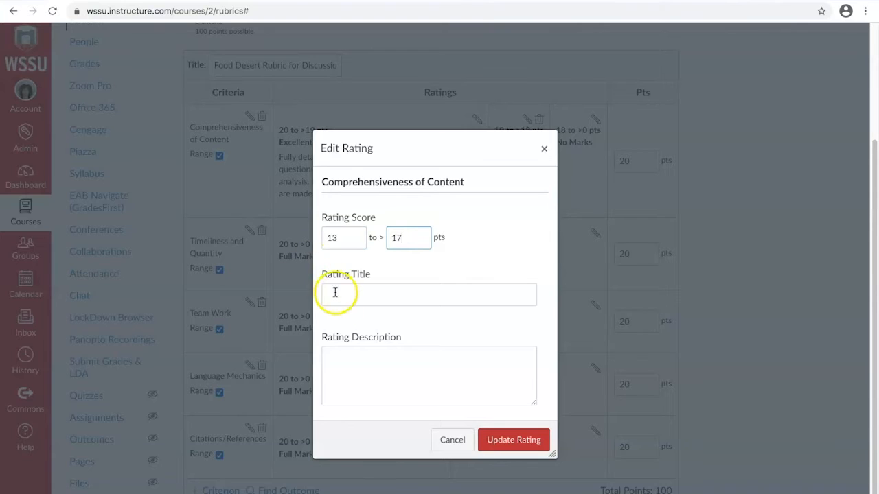
{"action": "type", "text": "Good"}
Step: Describe the Good rating as "Substantial information (e.g., half of the essential questions are answered)."
{"action": "left_click", "coordinate": [340, 371]}
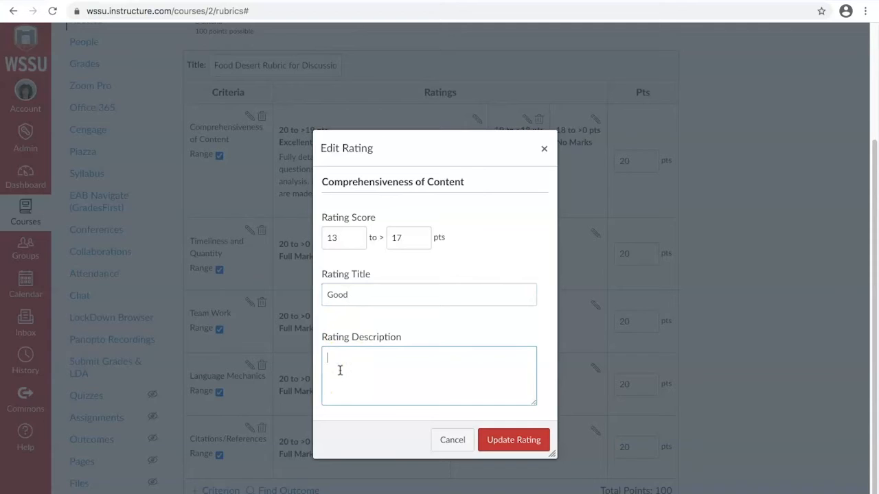
{"action": "type", "text": "Substantial information (e.g., h"}
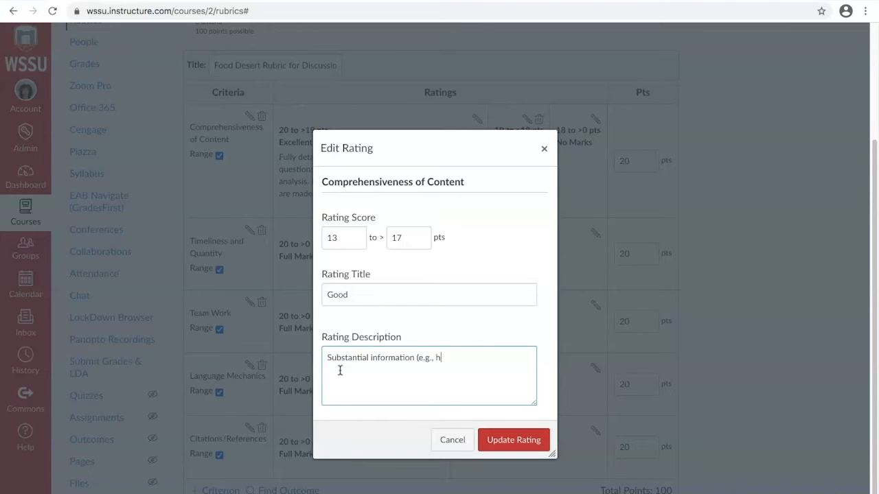
{"action": "type", "text": "alf of the essential questions are answered)."}
{"action": "left_click", "coordinate": [339, 371]}
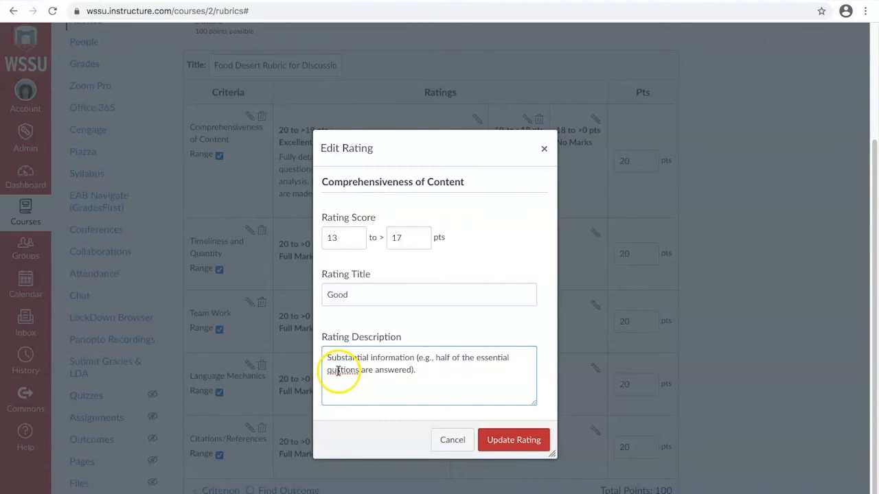
Step: Add "Thoughtful, insightful analysis." and "Clear connections to course materials are noted." to the Good description and save the rating
{"action": "left_click", "coordinate": [425, 370]}
{"action": "key", "text": "Return"}
{"action": "type", "text": "Thoughtful"}
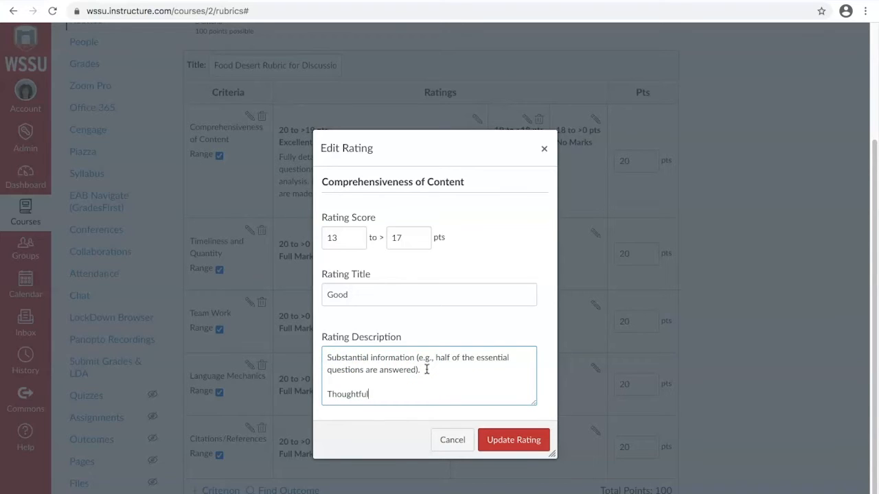
{"action": "type", "text": ", insightful analysis."}
{"action": "key", "text": "Return"}
{"action": "key", "text": "Return"}
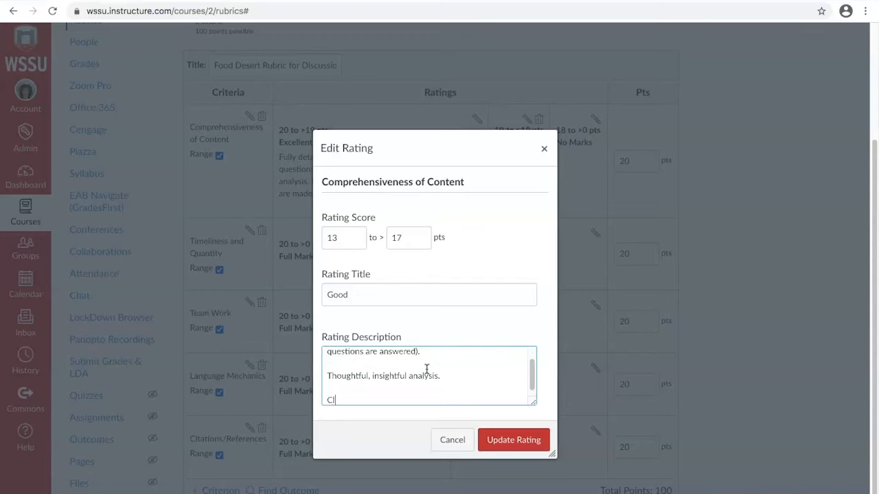
{"action": "type", "text": "Clear connections to course"}
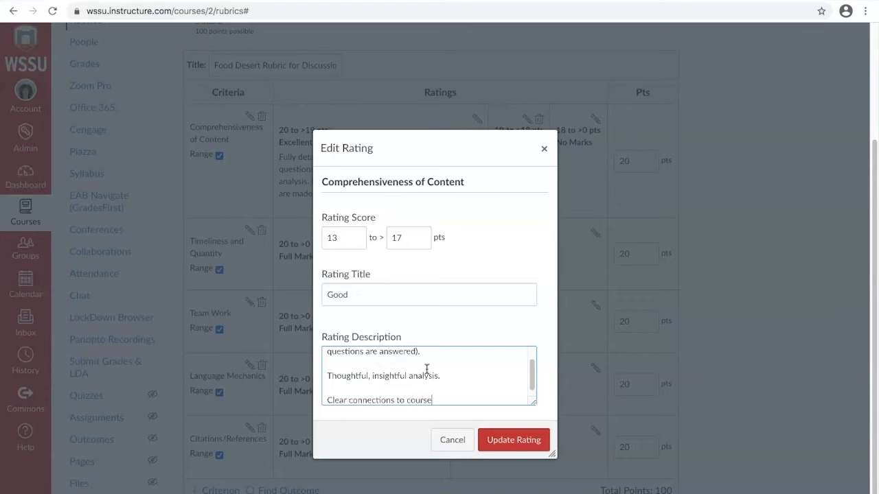
{"action": "type", "text": " materials are noted."}
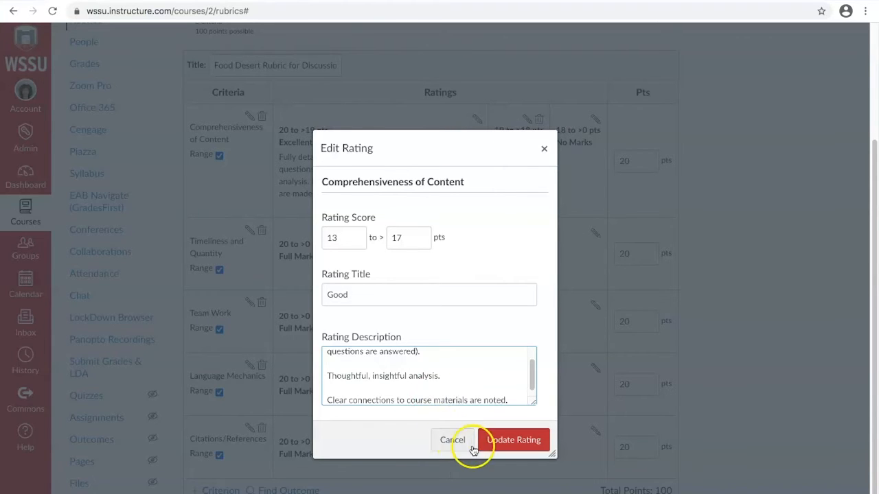
{"action": "left_click", "coordinate": [500, 439]}
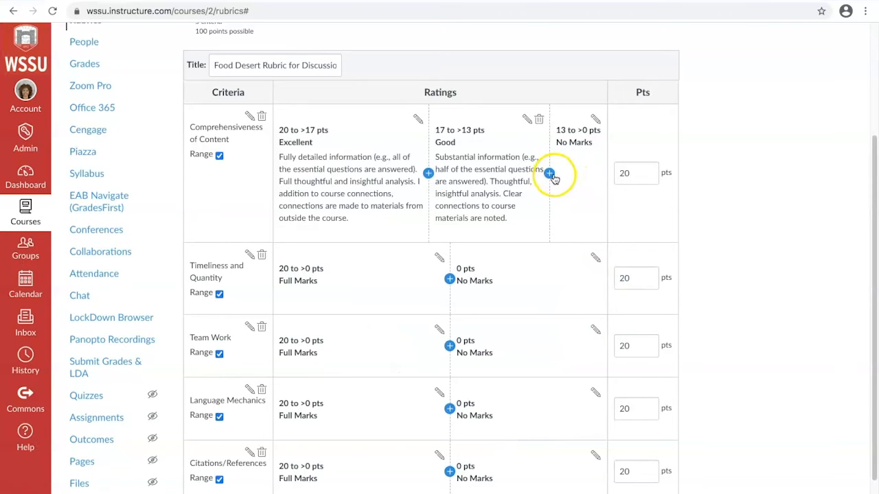
Step: Set the upper score of the No Marks rating for Comprehensiveness of Content to 12 and retitle it "Unacceptable"
{"action": "left_click", "coordinate": [594, 120]}
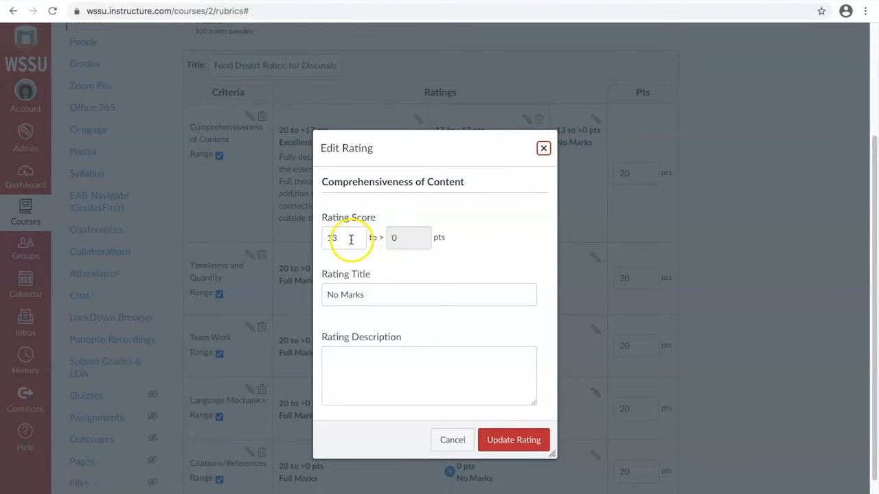
{"action": "left_click_drag", "start_coordinate": [336, 240], "coordinate": [318, 239]}
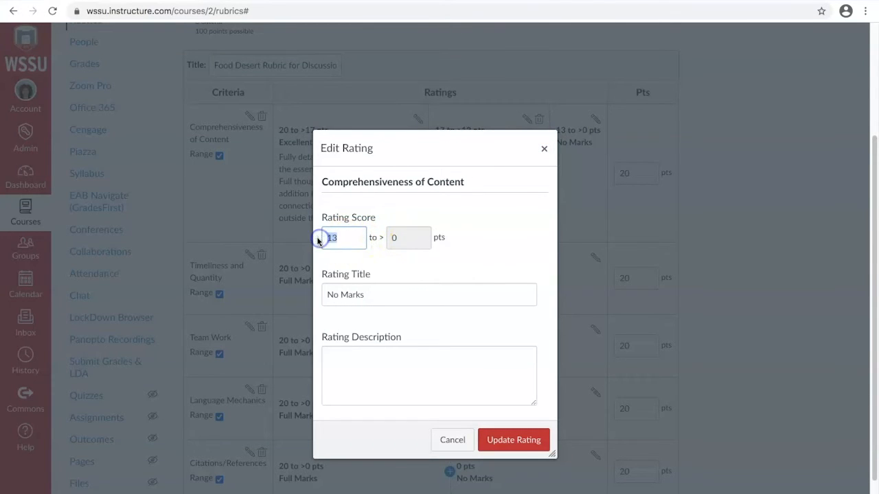
{"action": "type", "text": "12"}
{"action": "key", "text": "BackSpace"}
{"action": "key", "text": "BackSpace"}
{"action": "type", "text": "12"}
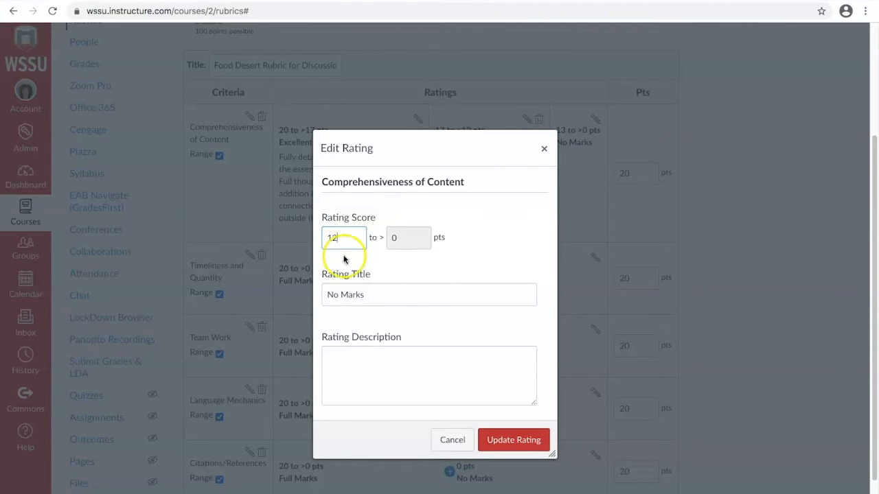
{"action": "left_click_drag", "start_coordinate": [360, 291], "coordinate": [241, 284]}
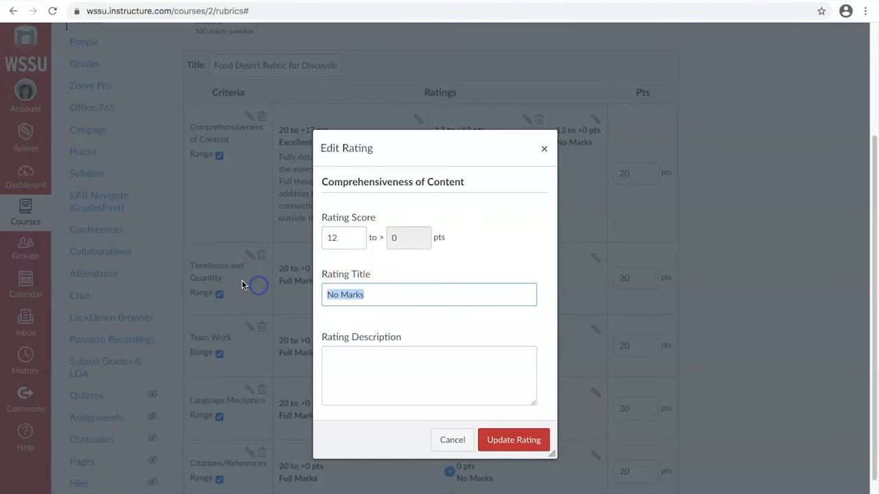
{"action": "type", "text": "Unc"}
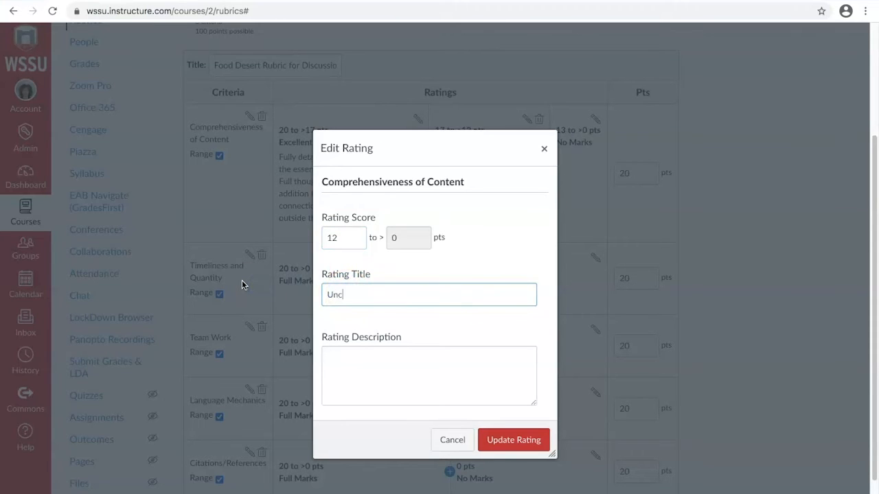
{"action": "type", "text": "cceptalble"}
Step: Describe the Unacceptable rating as "Superficial or no information given (e.g., none of the essential questions are answered)."
{"action": "left_click", "coordinate": [348, 368]}
{"action": "type", "text": "Sup"}
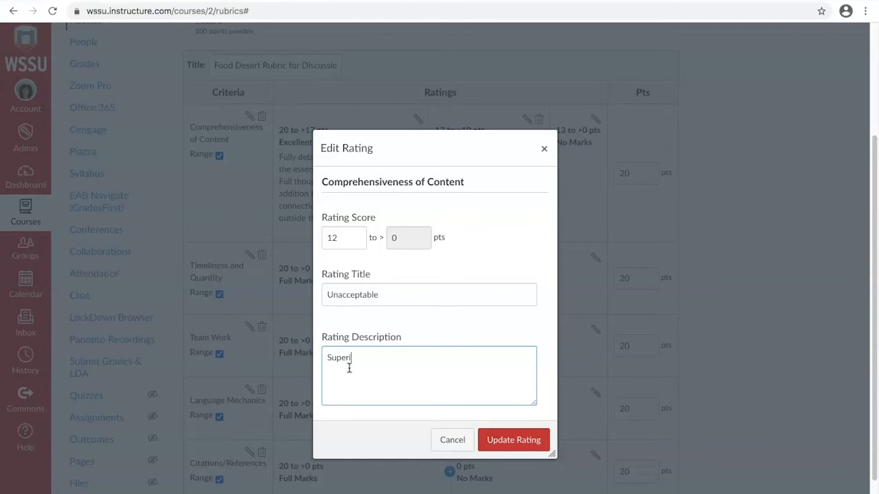
{"action": "type", "text": "erifical or no"}
{"action": "key", "text": "BackSpace"}
{"action": "key", "text": "BackSpace"}
{"action": "key", "text": "BackSpace"}
{"action": "key", "text": "BackSpace"}
{"action": "key", "text": "BackSpace"}
{"action": "key", "text": "BackSpace"}
{"action": "key", "text": "BackSpace"}
{"action": "key", "text": "BackSpace"}
{"action": "key", "text": "BackSpace"}
{"action": "key", "text": "BackSpace"}
{"action": "key", "text": "BackSpace"}
{"action": "key", "text": "BackSpace"}
{"action": "key", "text": "BackSpace"}
{"action": "key", "text": "BackSpace"}
{"action": "key", "text": "BackSpace"}
{"action": "key", "text": "BackSpace"}
{"action": "type", "text": "Superficial or no information given "}
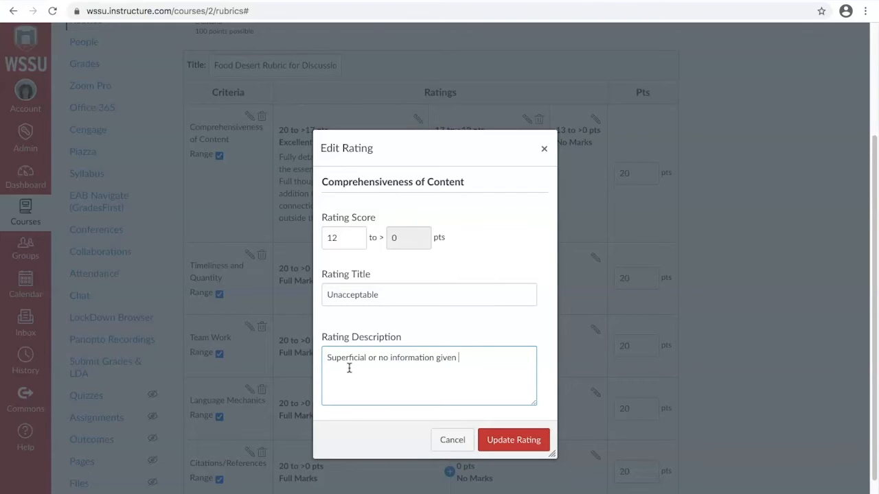
{"action": "type", "text": "(e.g., none of the essentail questions "}
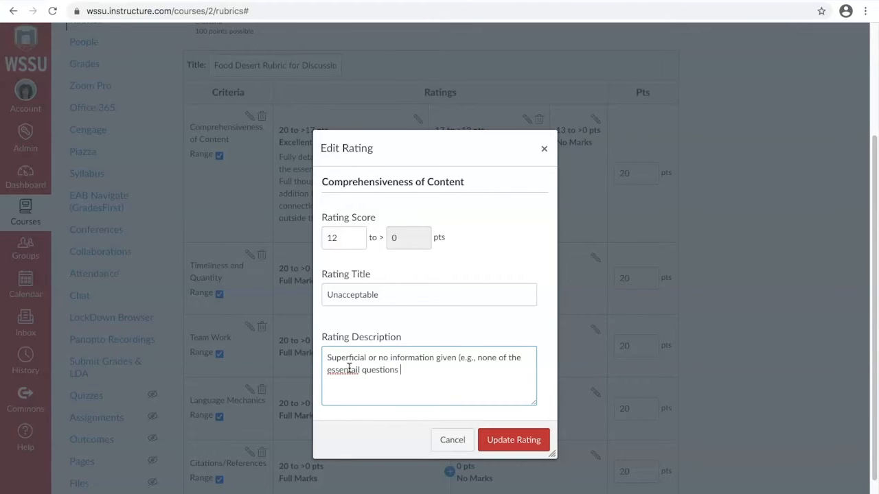
{"action": "type", "text": "are answered)."}
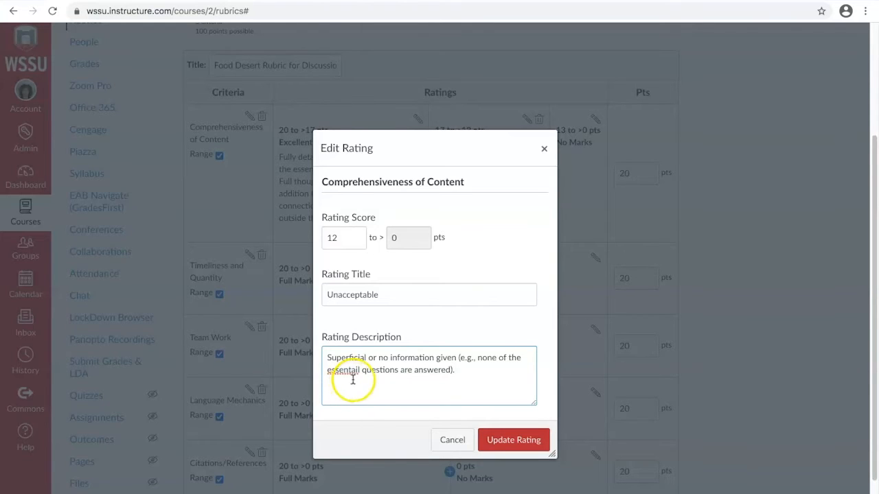
Step: Correct the misspelled word before "questions" to "essential" in the Unacceptable rating's description
{"action": "left_click", "coordinate": [359, 369]}
{"action": "key", "text": "BackSpace"}
{"action": "key", "text": "BackSpace"}
{"action": "type", "text": "l"}
{"action": "left_click", "coordinate": [464, 369]}
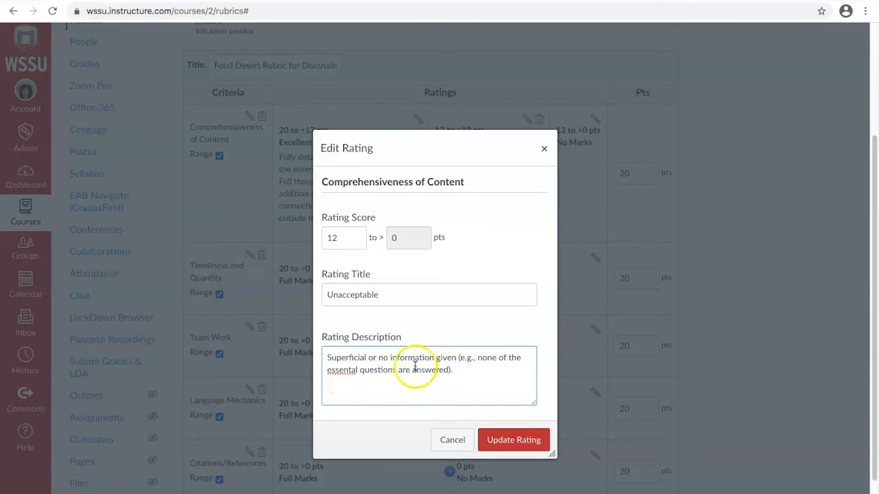
{"action": "left_click", "coordinate": [357, 369]}
{"action": "key", "text": "BackSpace"}
{"action": "key", "text": "BackSpace"}
{"action": "key", "text": "BackSpace"}
{"action": "key", "text": "BackSpace"}
{"action": "key", "text": "BackSpace"}
{"action": "key", "text": "BackSpace"}
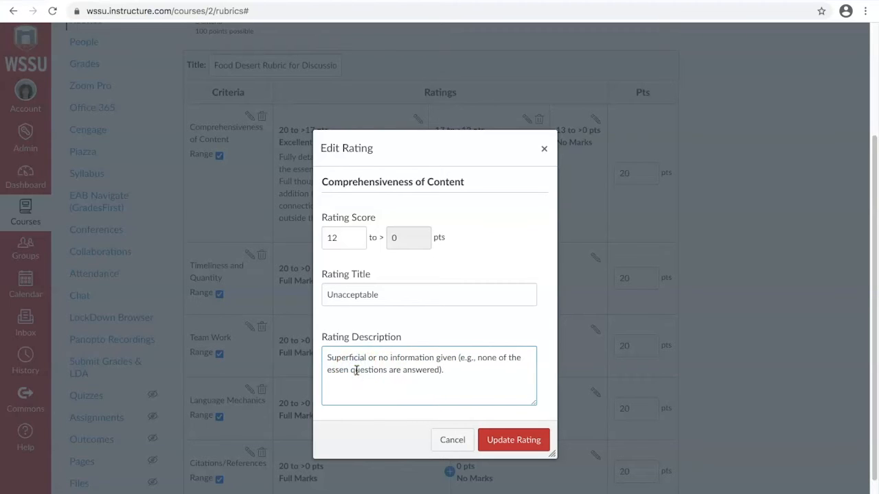
{"action": "type", "text": "sential"}
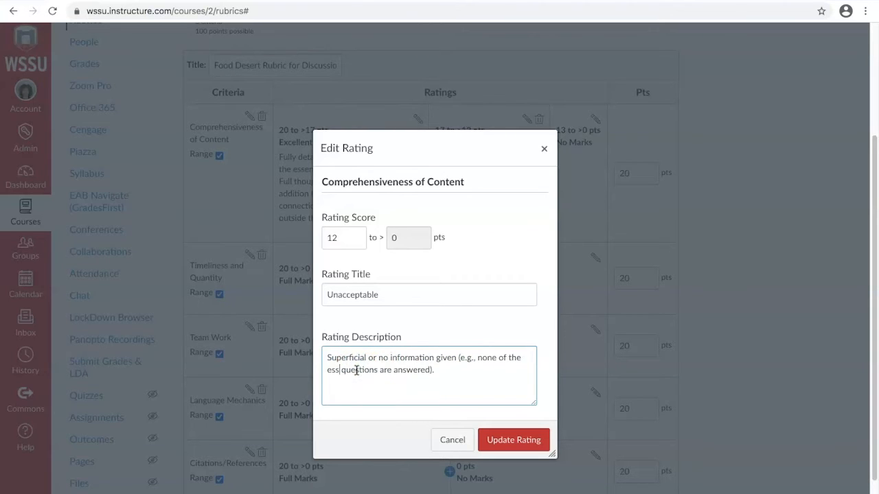
{"action": "left_click", "coordinate": [361, 370]}
Step: Add the separate line "Summary or no analysis provided." to the end of the Unacceptable description
{"action": "left_click", "coordinate": [450, 371]}
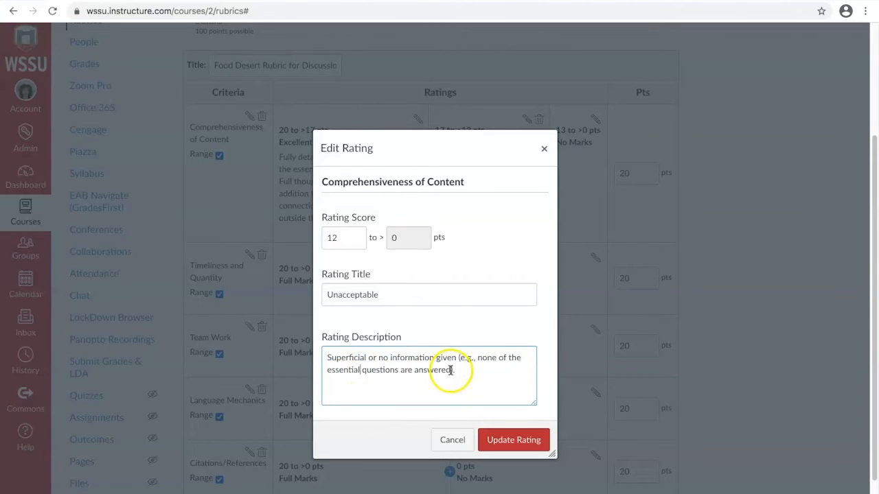
{"action": "key", "text": "Return"}
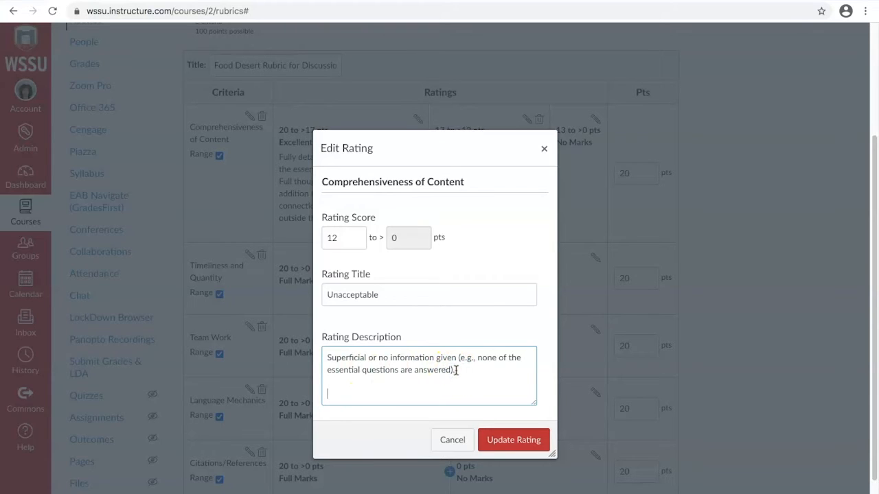
{"action": "type", "text": "Sum"}
{"action": "type", "text": "mm"}
{"action": "type", "text": "ry or "}
{"action": "type", "text": "no analysis provide"}
{"action": "type", "text": "d."}
Step: Add "Vague or no connections to course materials made." as a further line of the Unacceptable description and save the rating
{"action": "key", "text": "Return"}
{"action": "key", "text": "Return"}
{"action": "type", "text": "Vague or no "}
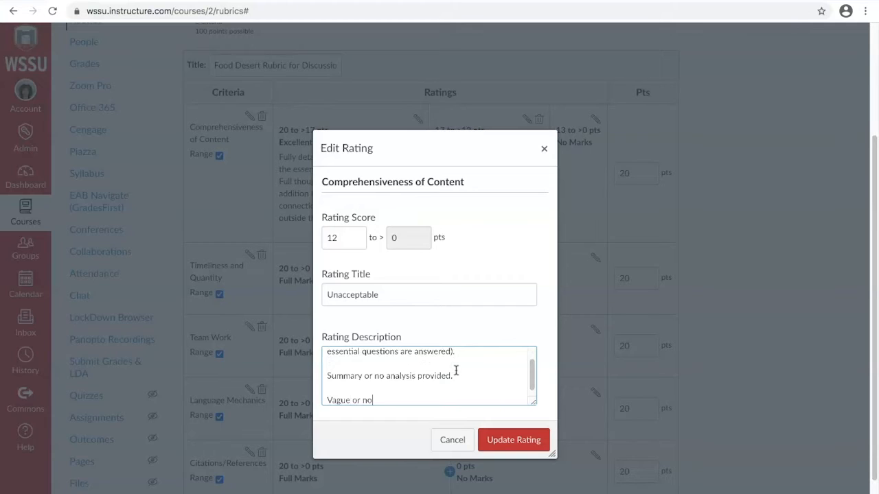
{"action": "type", "text": "connections to course mat"}
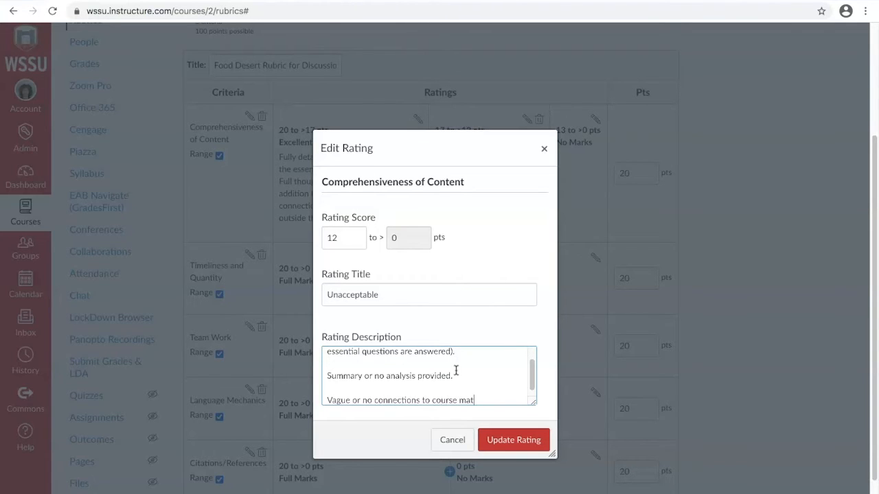
{"action": "type", "text": "erials made."}
{"action": "left_click", "coordinate": [512, 446]}
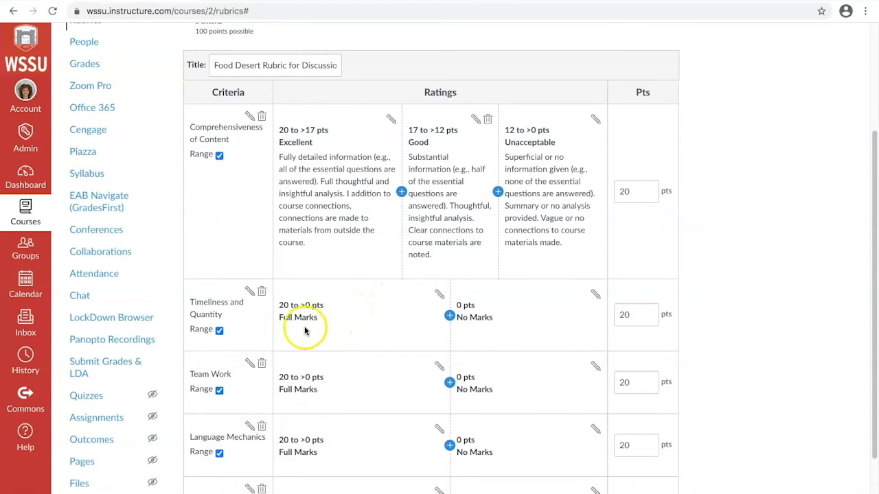
Step: Turn off the point range for the Timeliness and Quantity criterion and create the rubric
{"action": "left_click", "coordinate": [219, 331]}
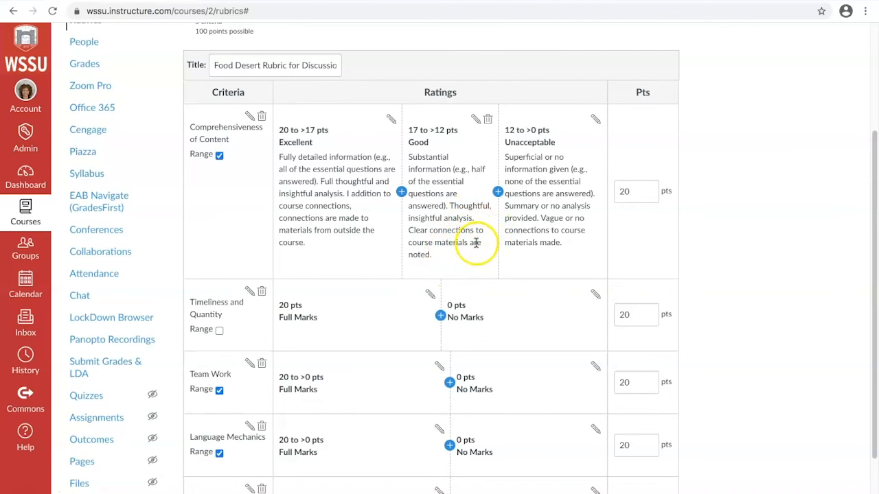
{"action": "scroll", "coordinate": [473, 246], "scroll_direction": "down", "scroll_amount": 1}
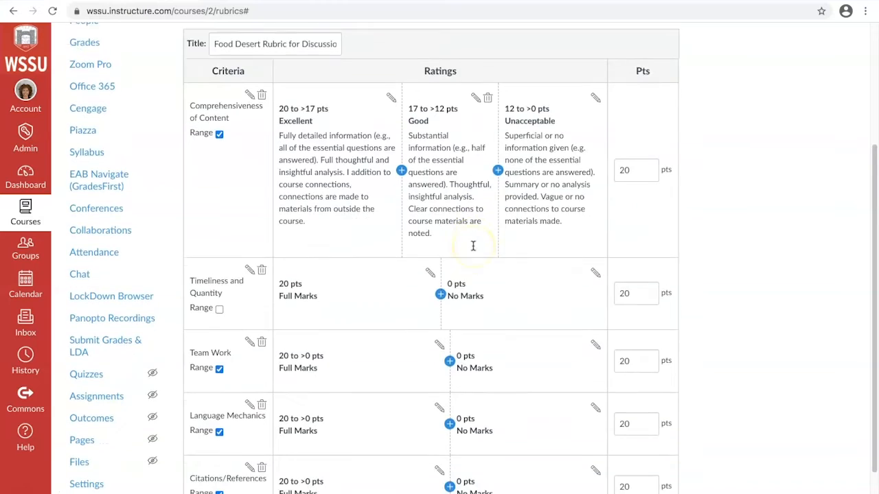
{"action": "scroll", "coordinate": [473, 245], "scroll_direction": "down", "scroll_amount": 2}
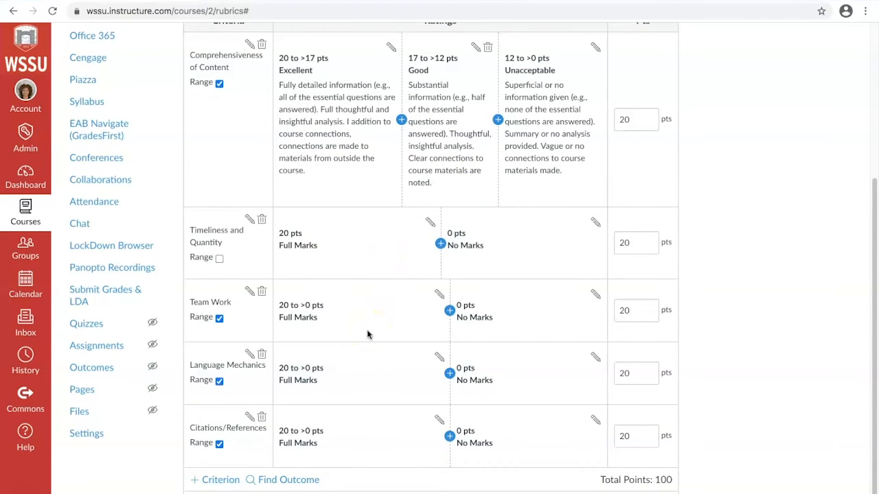
{"action": "scroll", "coordinate": [367, 334], "scroll_direction": "up", "scroll_amount": 1}
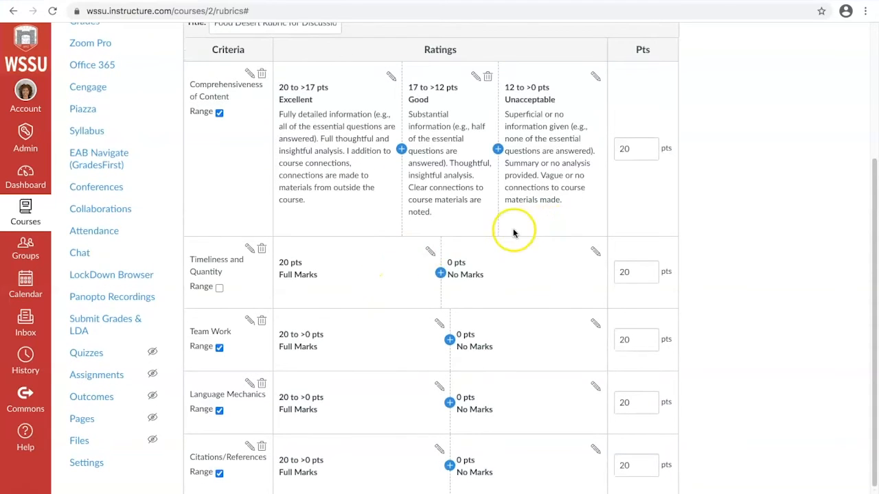
{"action": "scroll", "coordinate": [477, 319], "scroll_direction": "down", "scroll_amount": 2}
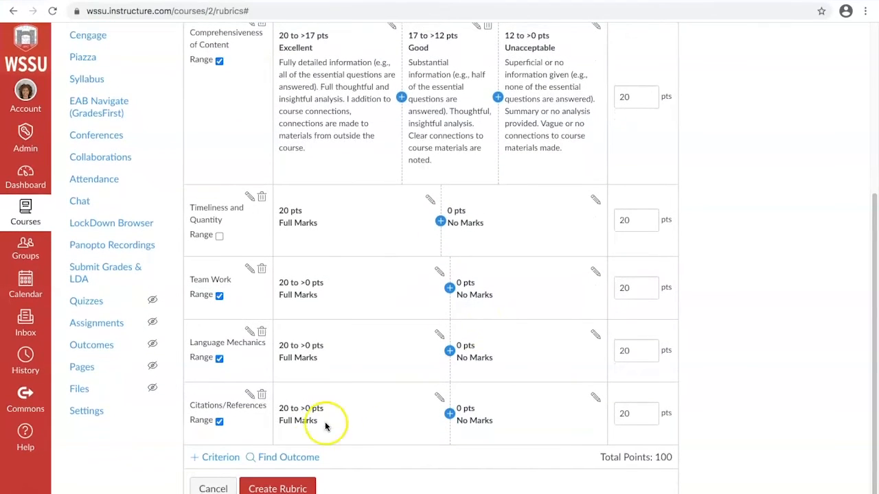
{"action": "left_click", "coordinate": [291, 489]}
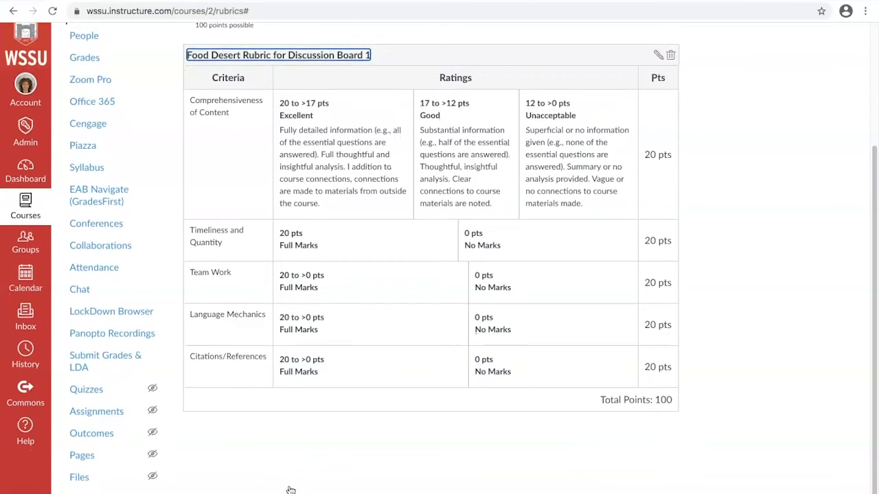
Step: Start a new discussion in the course and title it "Food Desert Rubric for Discussion Board 1"
{"action": "scroll", "coordinate": [290, 490], "scroll_direction": "down", "scroll_amount": 1}
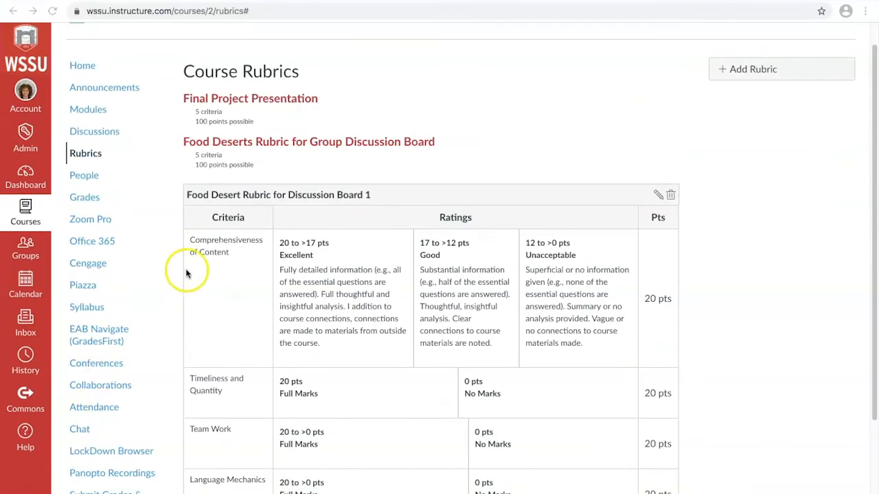
{"action": "left_click", "coordinate": [110, 133]}
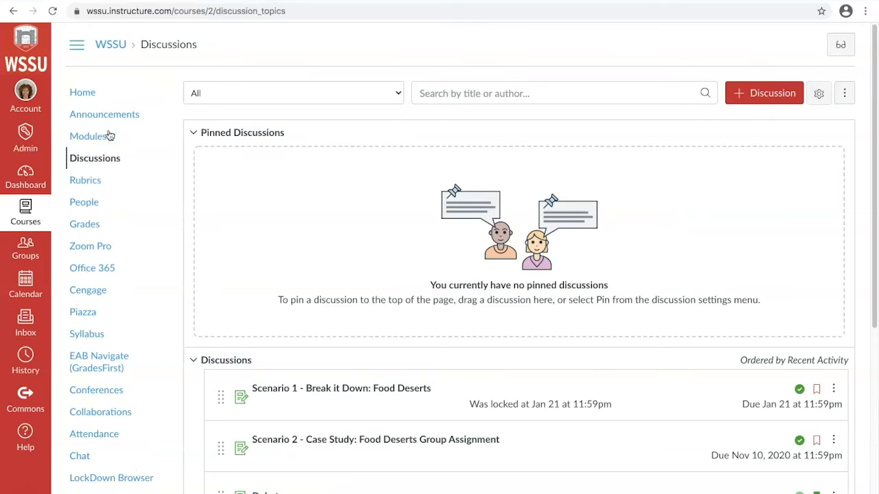
{"action": "left_click", "coordinate": [760, 98]}
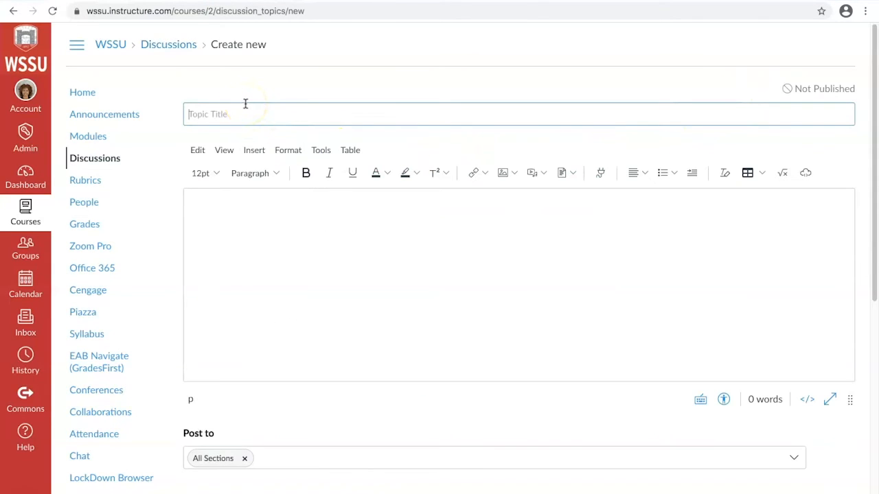
{"action": "type", "text": "Food Desert Rubric for Discussion Board 1"}
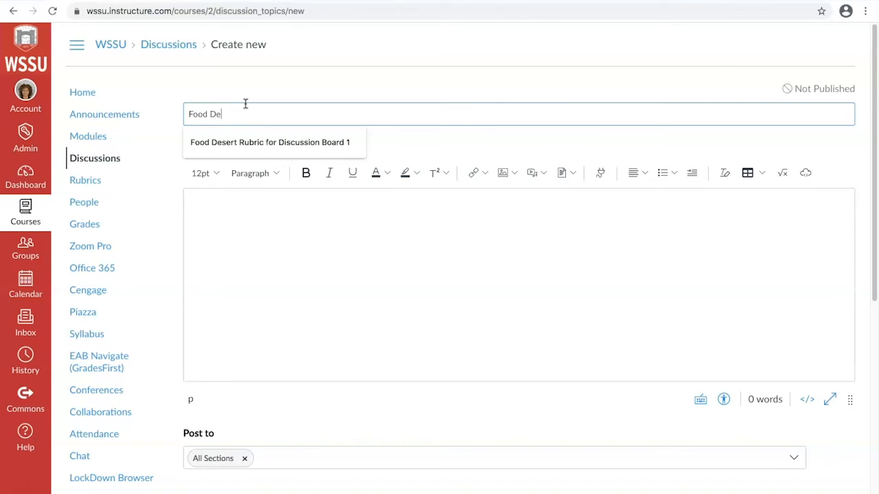
{"action": "left_click", "coordinate": [249, 143]}
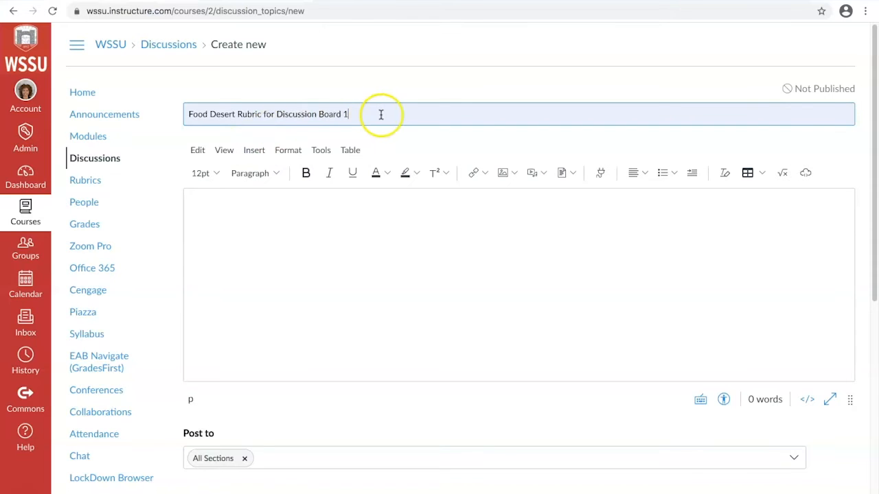
Step: Enter "Type your instructions here for the discussion board." as the discussion's body text
{"action": "left_click", "coordinate": [241, 210]}
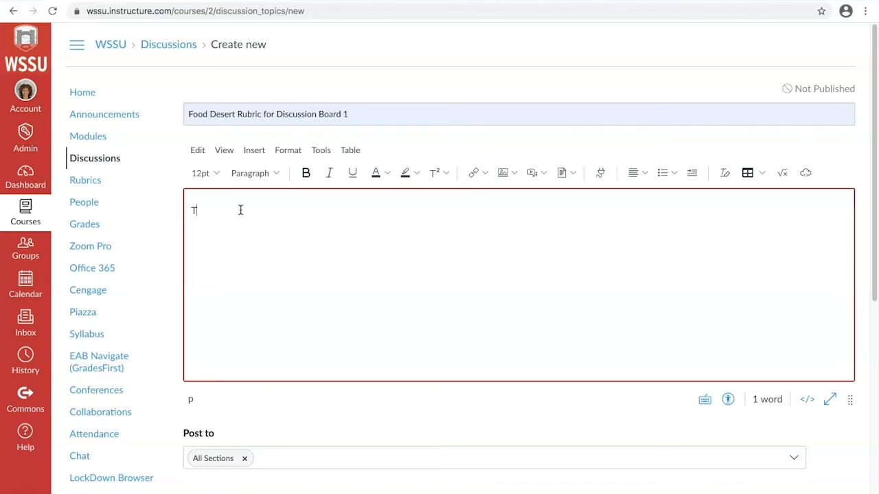
{"action": "type", "text": "Type your "}
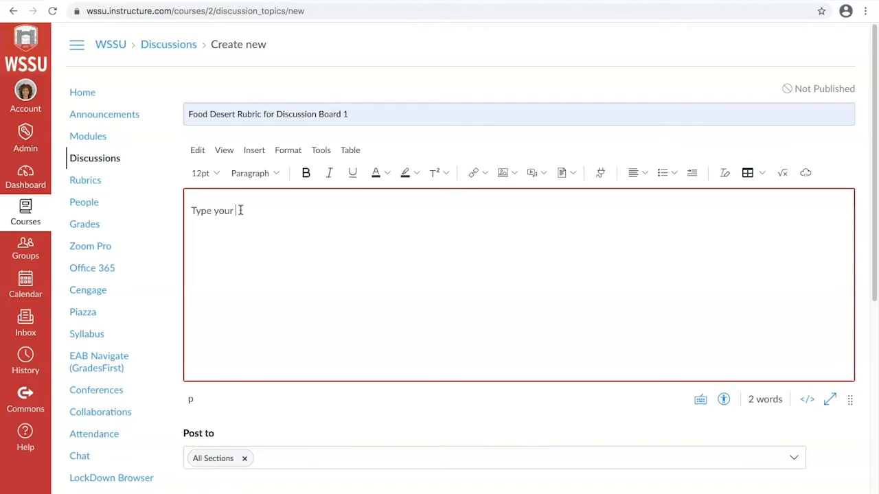
{"action": "type", "text": "instructions here for"}
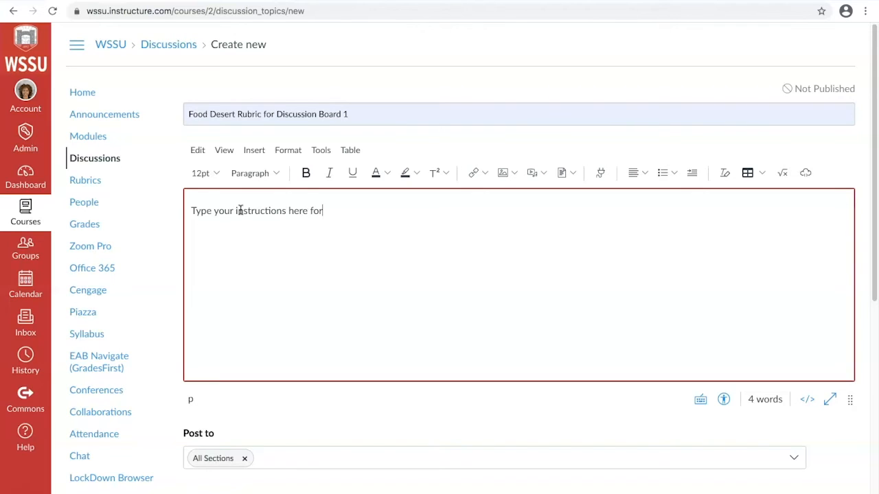
{"action": "type", "text": " the discussion board."}
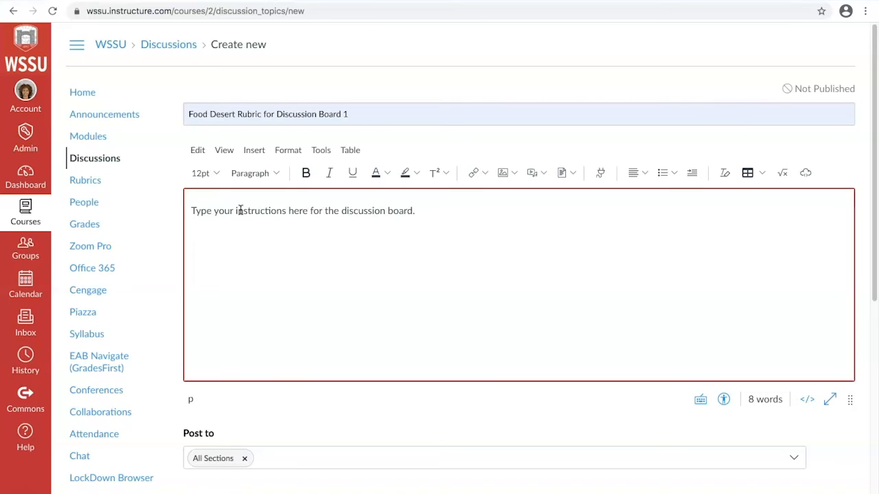
Step: Allow threaded replies, require users to post before seeing replies, and make the discussion graded
{"action": "scroll", "coordinate": [320, 273], "scroll_direction": "down", "scroll_amount": 3}
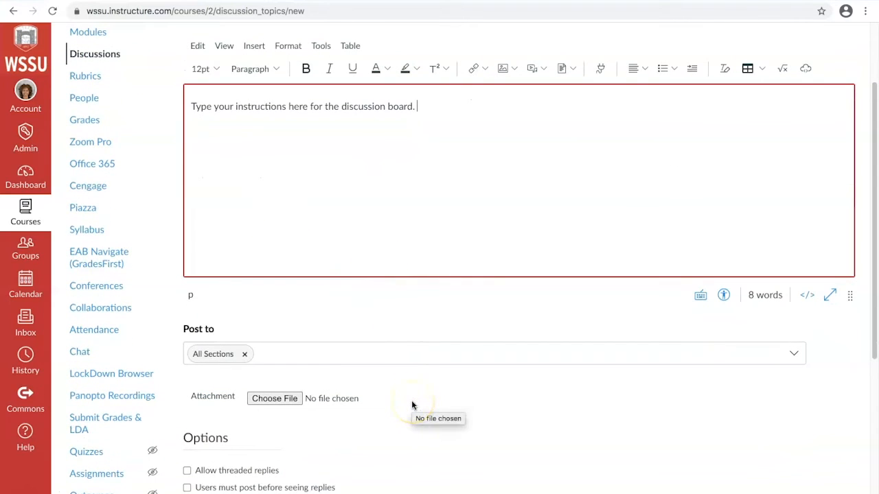
{"action": "scroll", "coordinate": [379, 401], "scroll_direction": "down", "scroll_amount": 1}
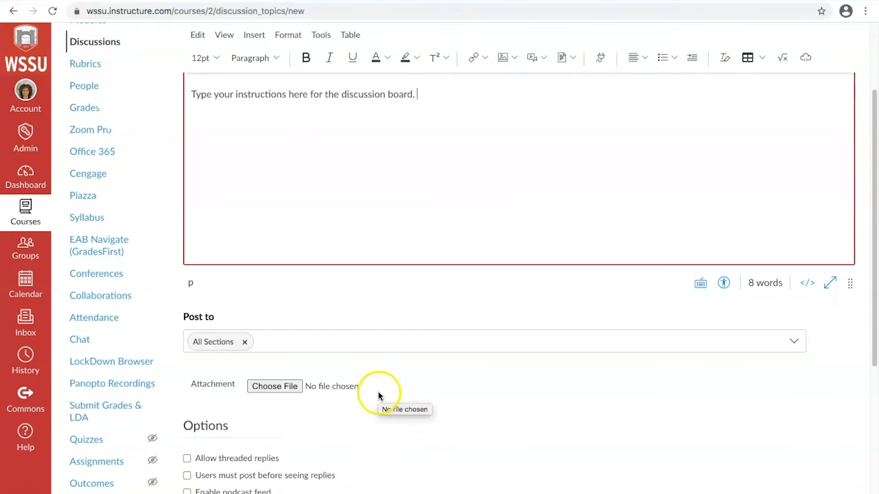
{"action": "scroll", "coordinate": [379, 394], "scroll_direction": "down", "scroll_amount": 3}
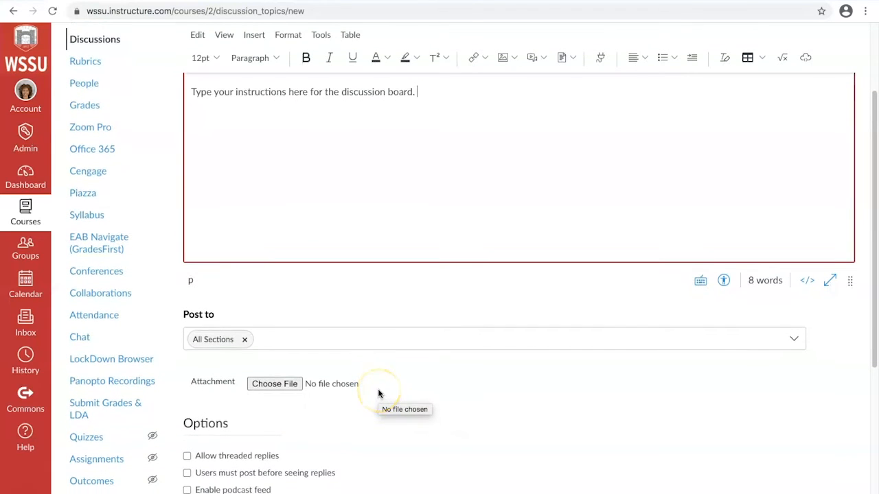
{"action": "scroll", "coordinate": [380, 376], "scroll_direction": "down", "scroll_amount": 1}
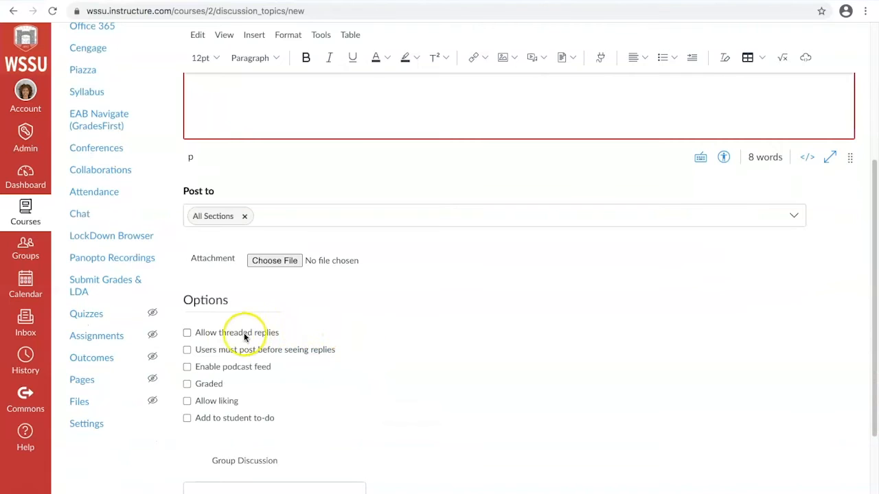
{"action": "left_click", "coordinate": [188, 334]}
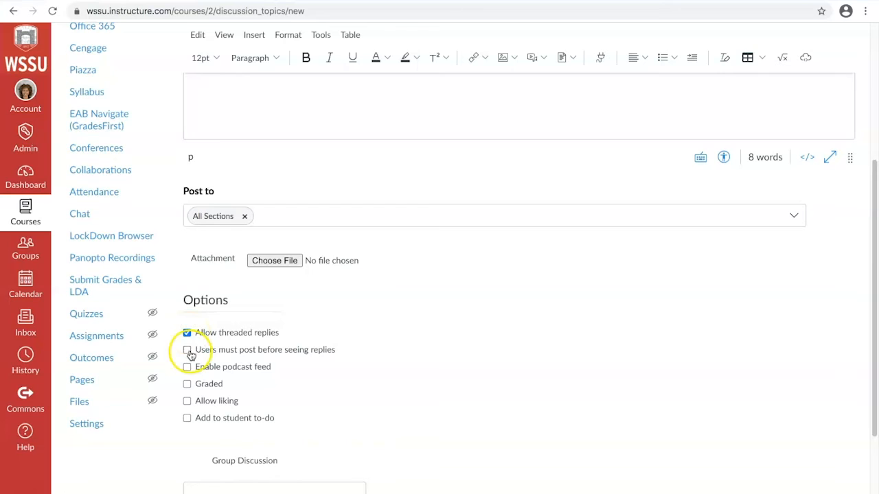
{"action": "left_click", "coordinate": [188, 351]}
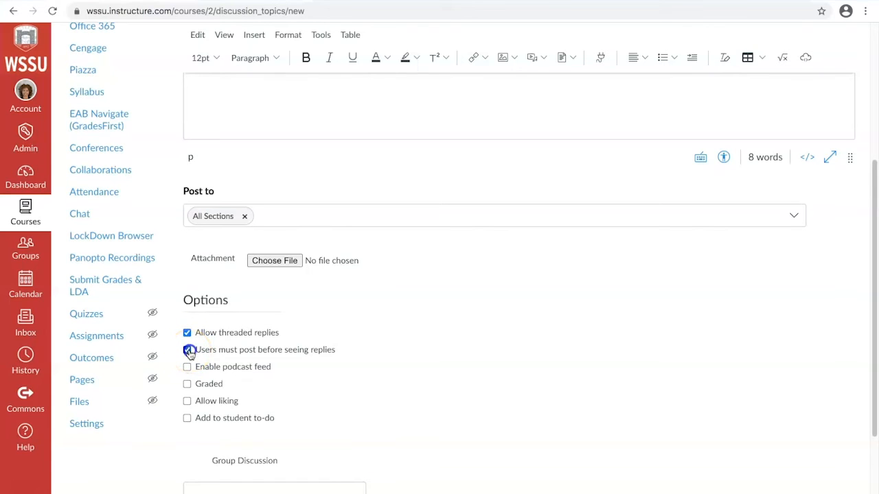
{"action": "left_click", "coordinate": [190, 385]}
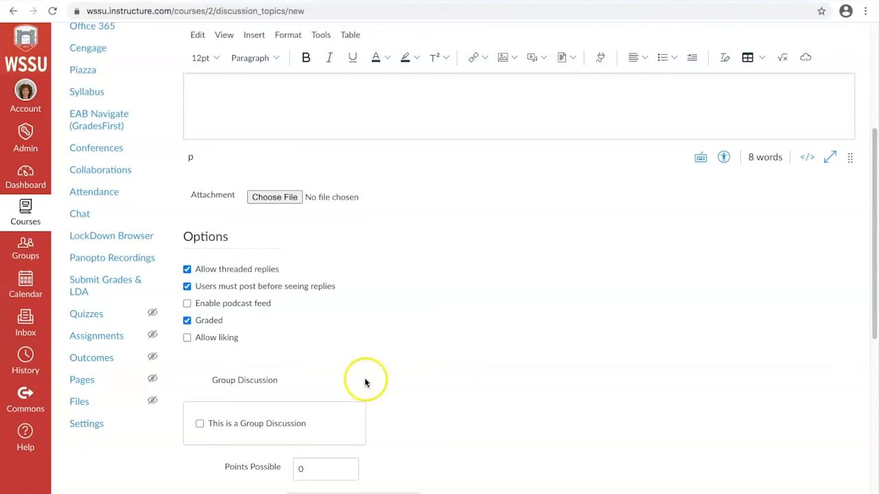
Step: Make this a group discussion and start a new group set named "Food Desert DB Group"
{"action": "left_click", "coordinate": [200, 424]}
{"action": "scroll", "coordinate": [485, 386], "scroll_direction": "down", "scroll_amount": 1}
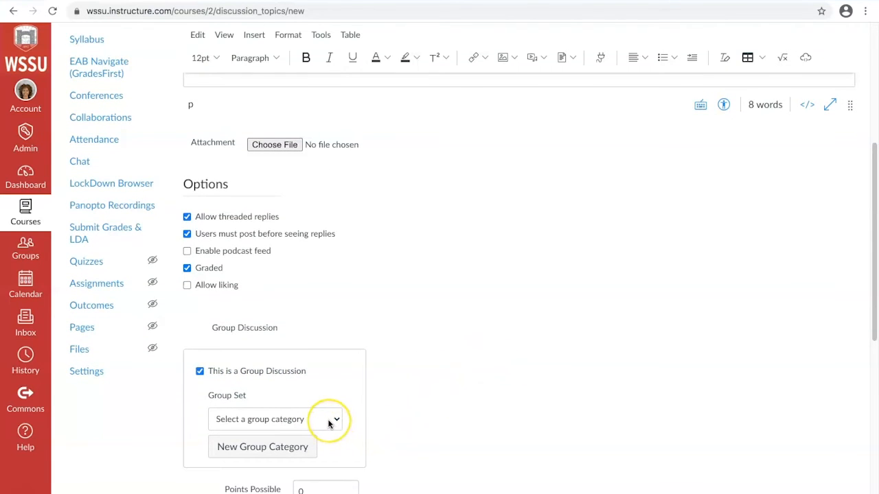
{"action": "left_click", "coordinate": [303, 451]}
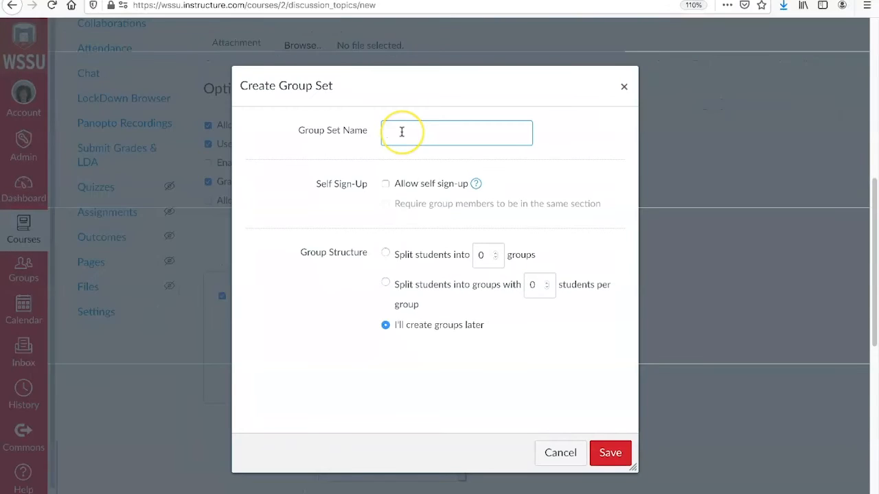
{"action": "left_click", "coordinate": [402, 132]}
{"action": "type", "text": "Food Des"}
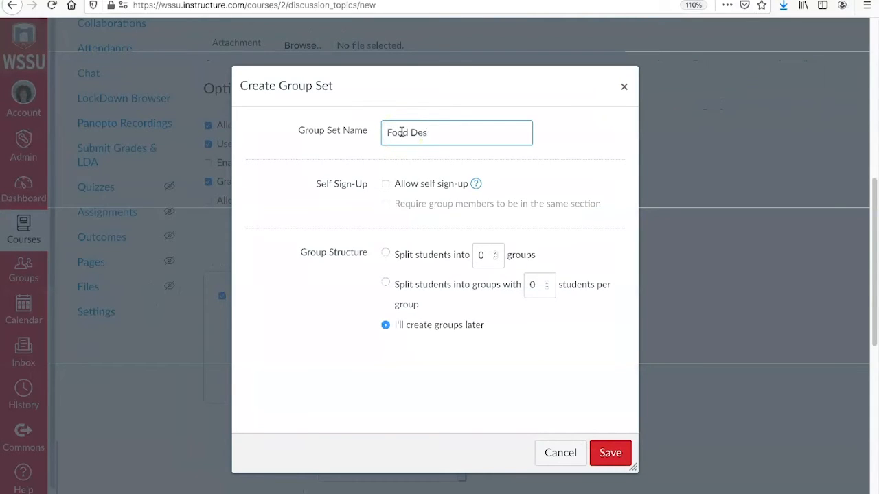
{"action": "type", "text": "ert DB Group"}
Step: Split the students into 4 groups, automatically assign a student group leader, and save the group set
{"action": "left_click", "coordinate": [386, 254]}
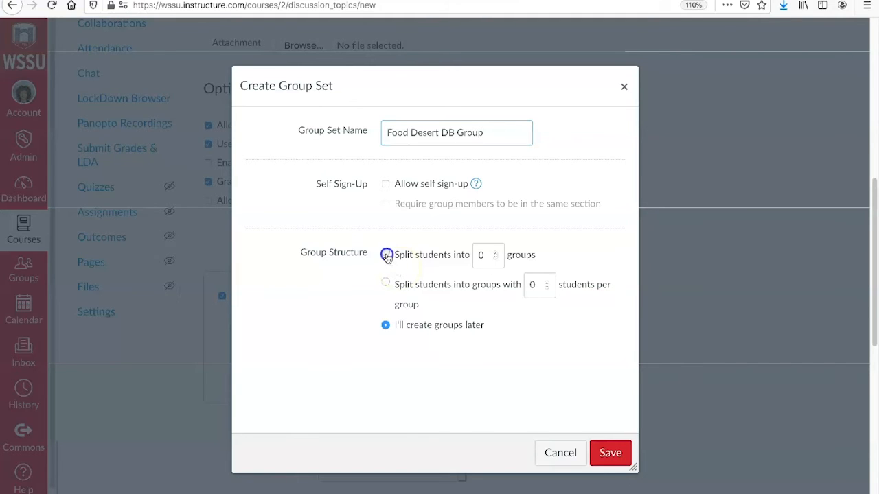
{"action": "double_click", "coordinate": [482, 255]}
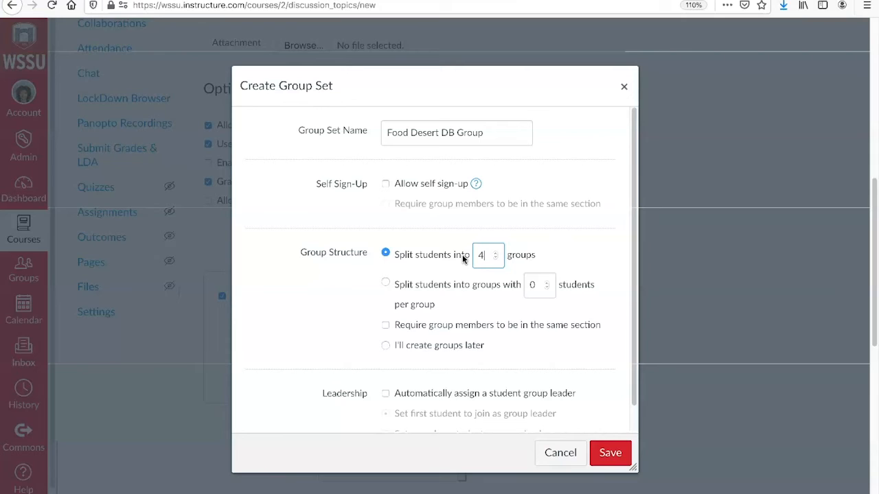
{"action": "left_click", "coordinate": [463, 261]}
{"action": "scroll", "coordinate": [426, 364], "scroll_direction": "down", "scroll_amount": 2}
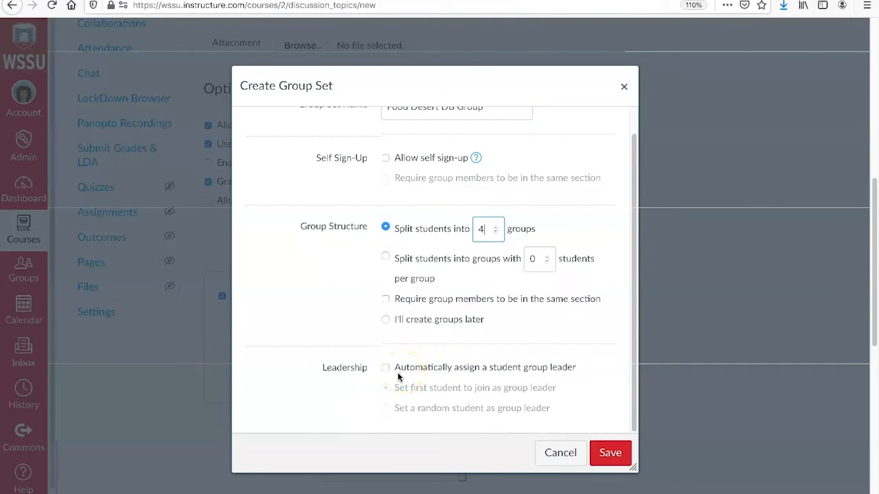
{"action": "left_click", "coordinate": [386, 368]}
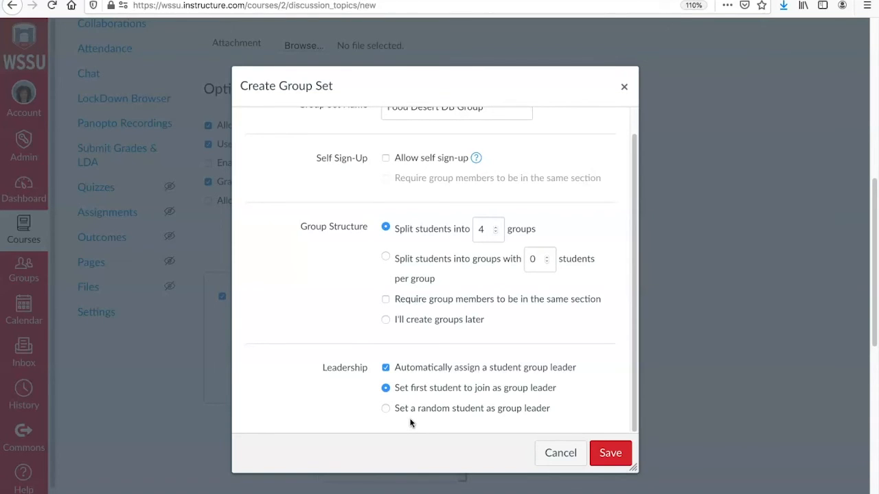
{"action": "left_click", "coordinate": [610, 454]}
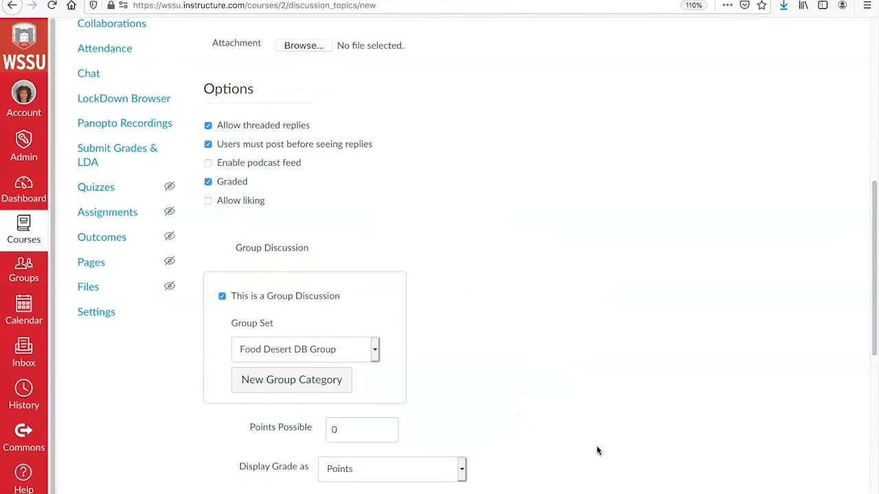
Step: Set the discussion's points possible to 100 and its assignment group to Discussion Board
{"action": "scroll", "coordinate": [597, 431], "scroll_direction": "down", "scroll_amount": 3}
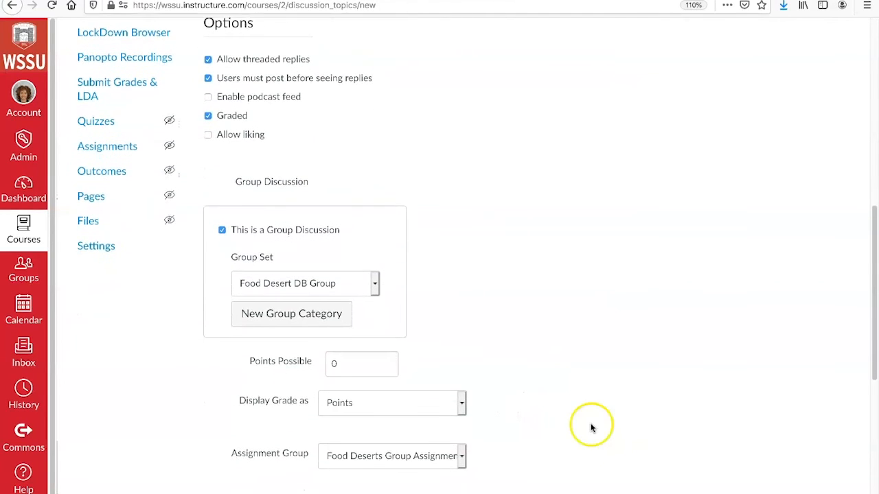
{"action": "left_click", "coordinate": [302, 316]}
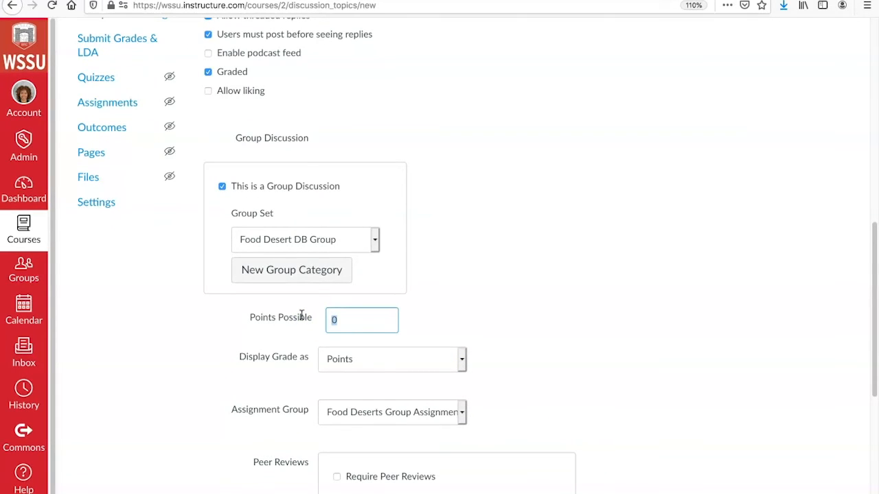
{"action": "type", "text": "100"}
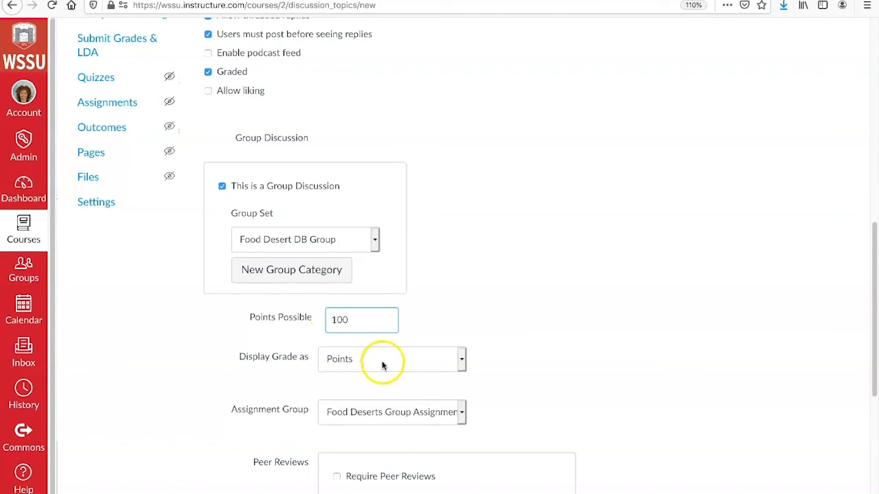
{"action": "left_click", "coordinate": [462, 416]}
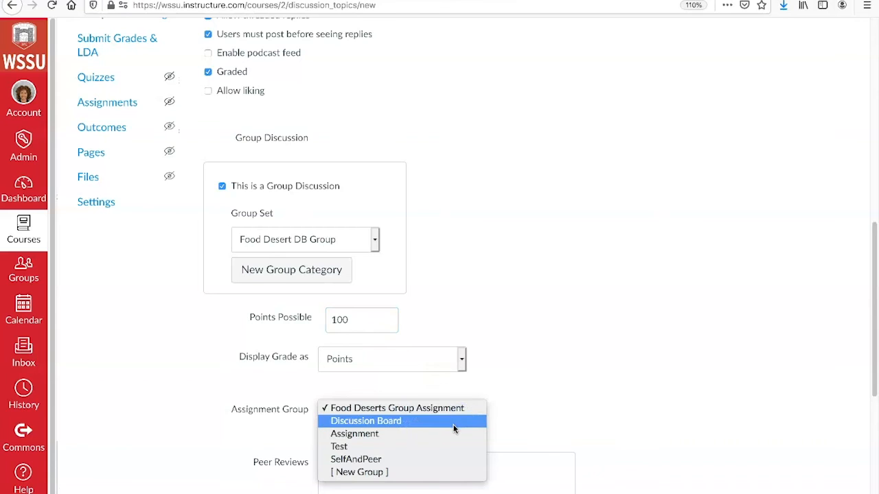
{"action": "left_click", "coordinate": [451, 420]}
Step: Save and publish the discussion, leaving it assigned to everyone without due or availability dates
{"action": "scroll", "coordinate": [584, 400], "scroll_direction": "down", "scroll_amount": 3}
{"action": "scroll", "coordinate": [585, 401], "scroll_direction": "down", "scroll_amount": 3}
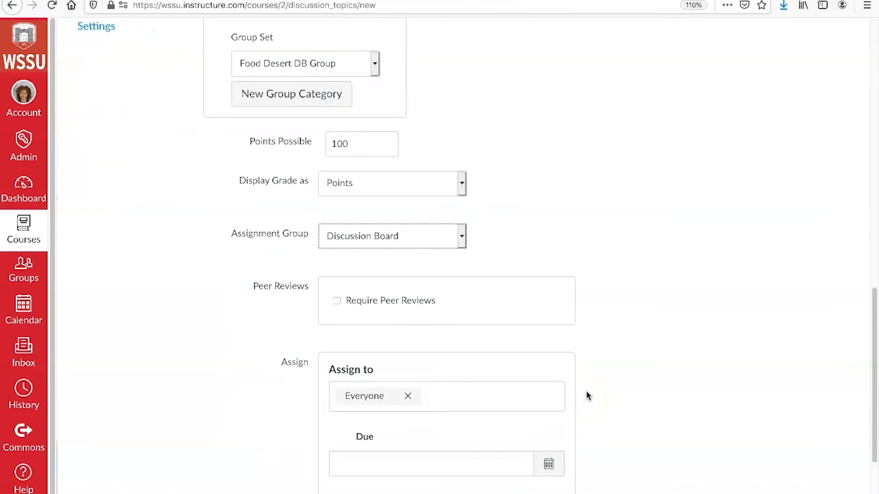
{"action": "scroll", "coordinate": [586, 395], "scroll_direction": "down", "scroll_amount": 2}
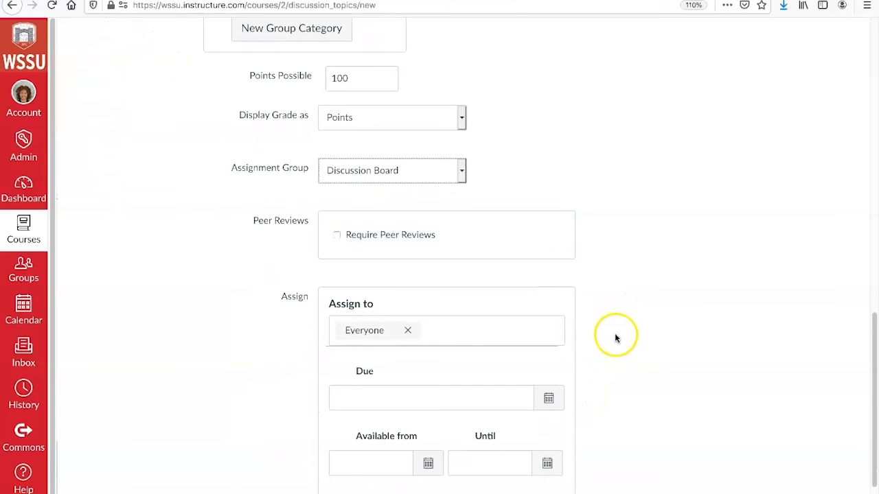
{"action": "scroll", "coordinate": [614, 335], "scroll_direction": "down", "scroll_amount": 1}
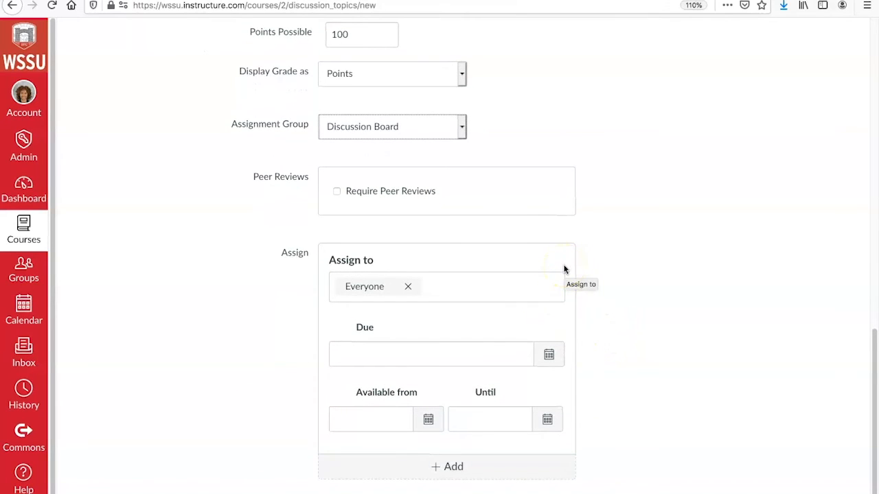
{"action": "scroll", "coordinate": [563, 268], "scroll_direction": "down", "scroll_amount": 1}
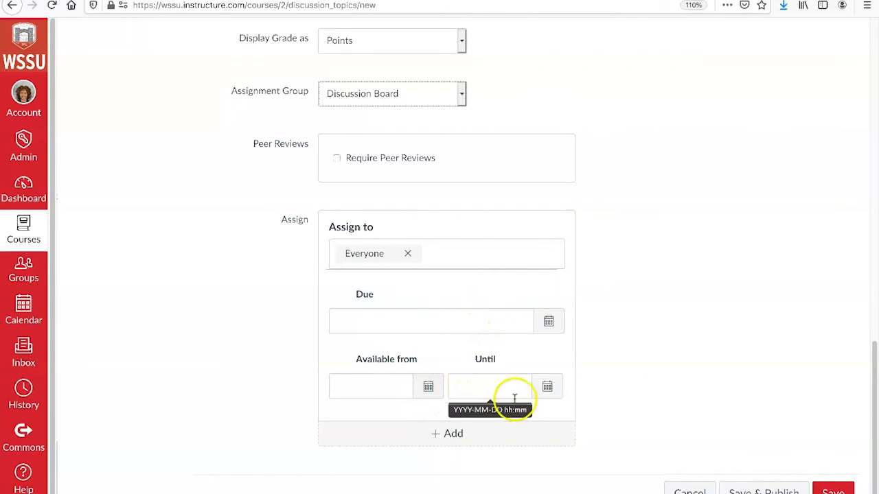
{"action": "scroll", "coordinate": [705, 405], "scroll_direction": "down", "scroll_amount": 1}
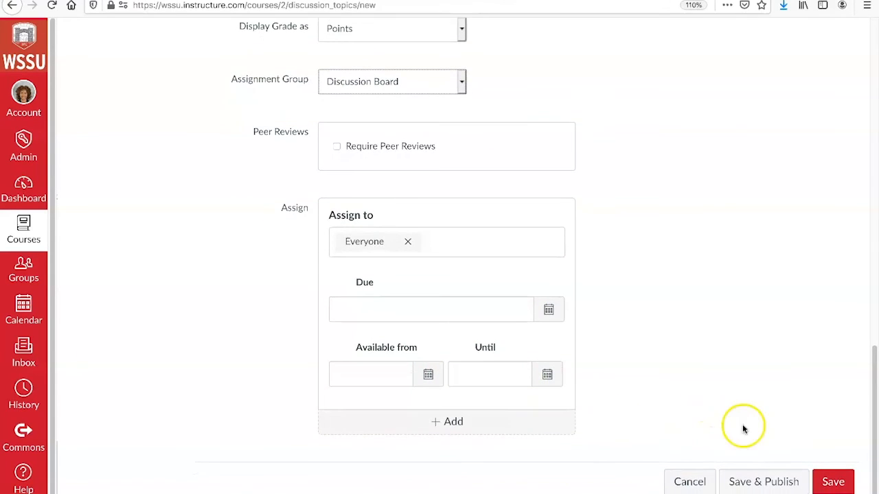
{"action": "left_click", "coordinate": [753, 483]}
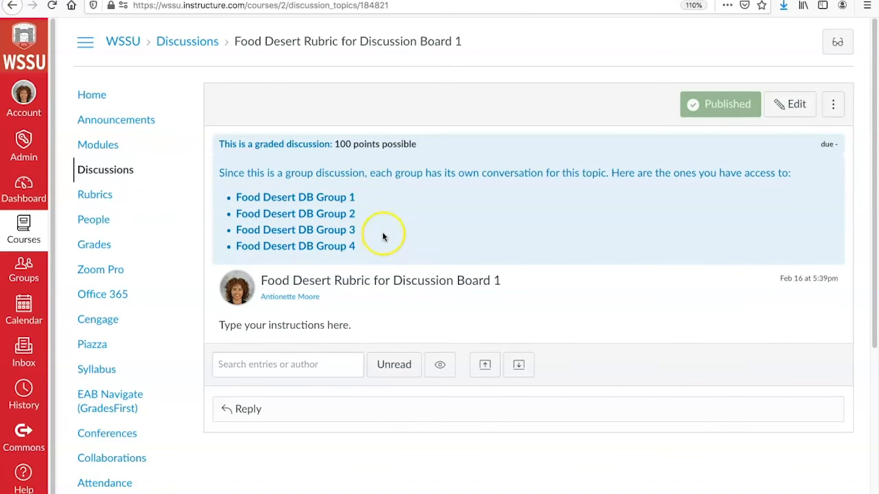
Step: Open the Food Desert DB Group 1 discussion and start adding a rubric to it
{"action": "left_click", "coordinate": [348, 202]}
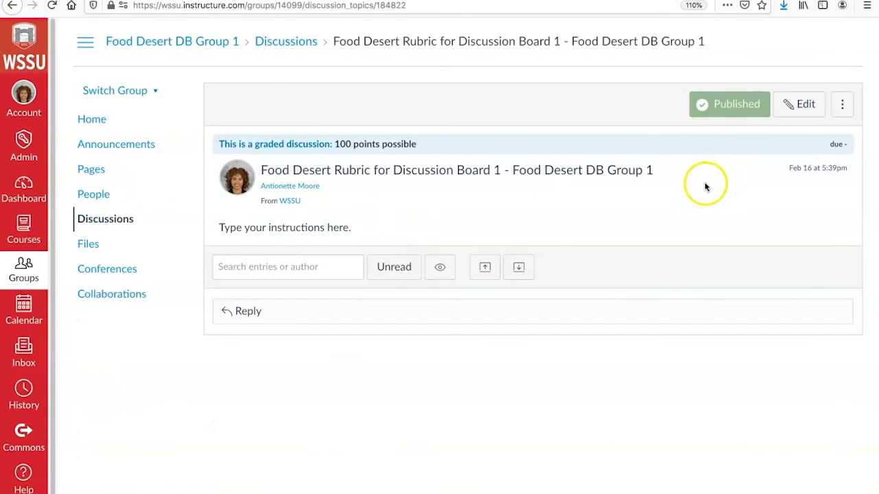
{"action": "left_click", "coordinate": [843, 107]}
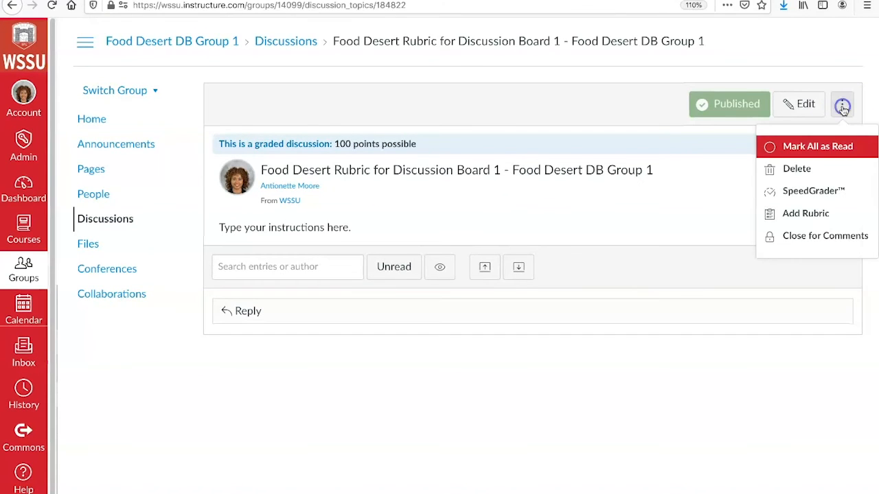
{"action": "left_click", "coordinate": [814, 213]}
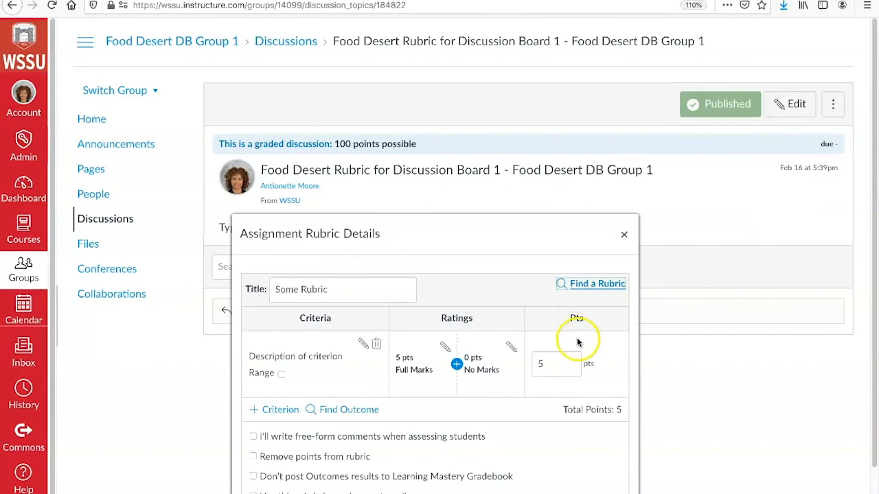
Step: Search for an existing rubric for the discussion and list the rubrics of the WSSU course
{"action": "scroll", "coordinate": [563, 259], "scroll_direction": "down", "scroll_amount": 1}
{"action": "scroll", "coordinate": [570, 231], "scroll_direction": "down", "scroll_amount": 1}
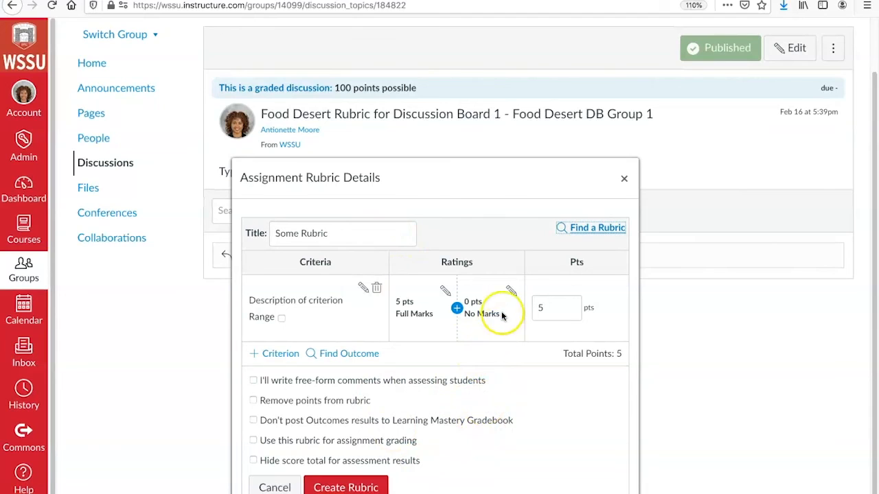
{"action": "left_click", "coordinate": [597, 228]}
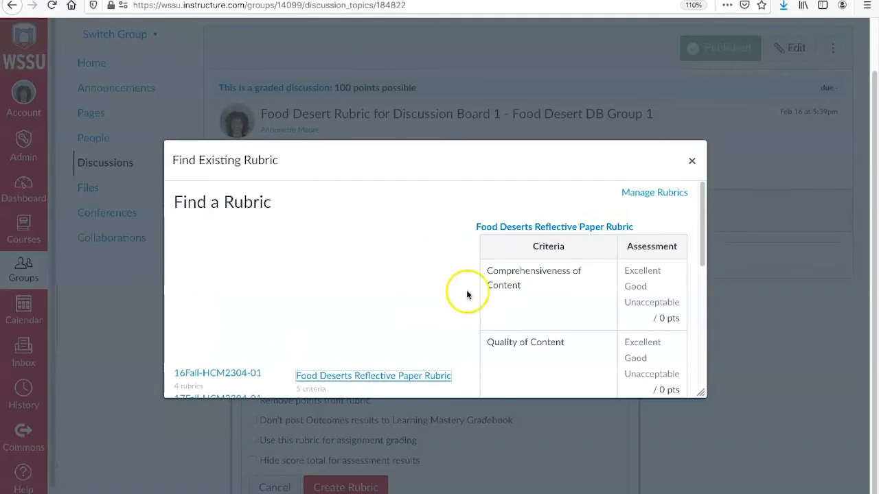
{"action": "scroll", "coordinate": [361, 310], "scroll_direction": "down", "scroll_amount": 1}
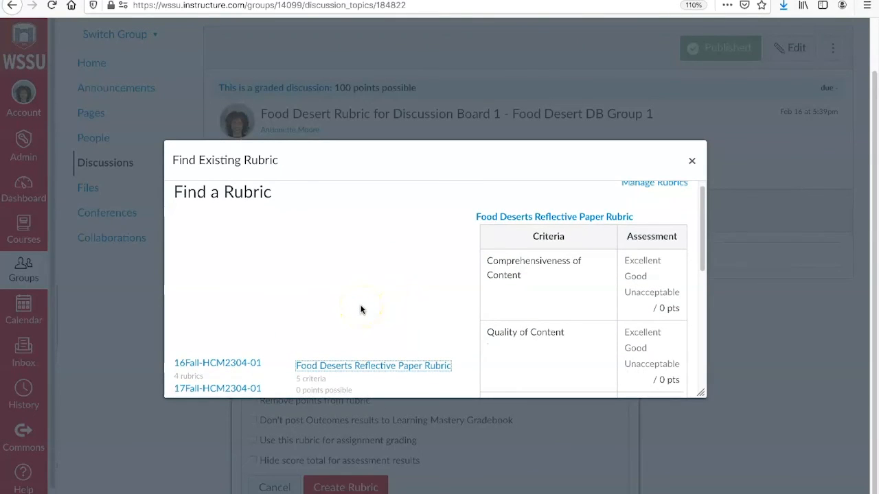
{"action": "scroll", "coordinate": [361, 309], "scroll_direction": "down", "scroll_amount": 2}
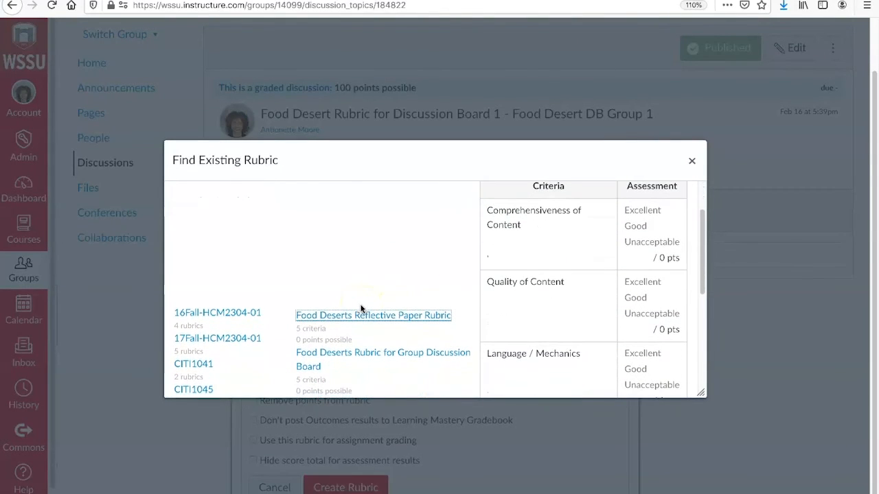
{"action": "scroll", "coordinate": [361, 309], "scroll_direction": "down", "scroll_amount": 2}
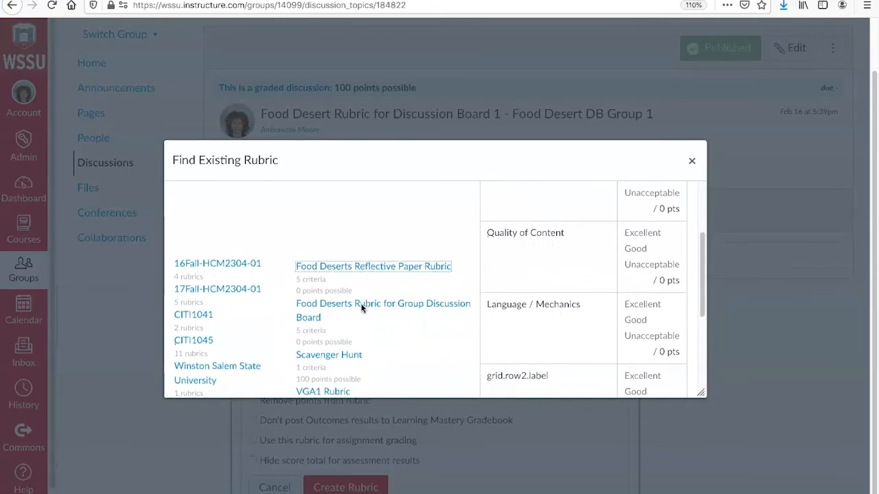
{"action": "scroll", "coordinate": [361, 310], "scroll_direction": "down", "scroll_amount": 3}
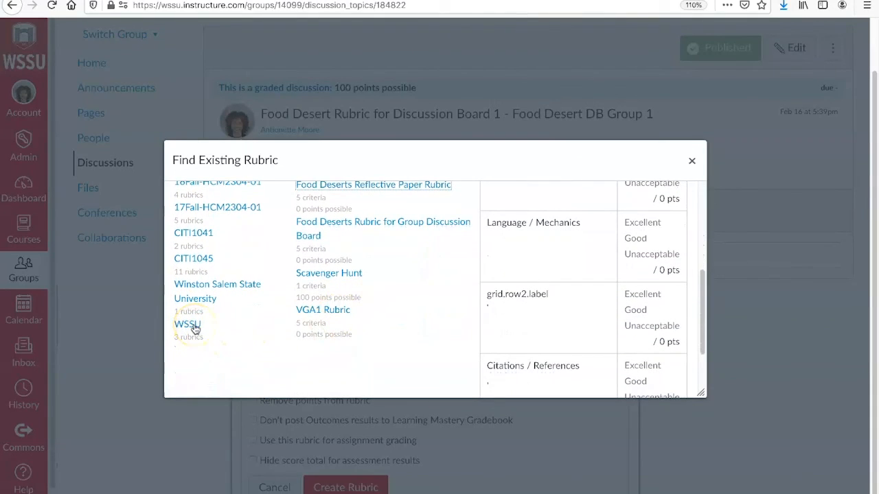
{"action": "left_click", "coordinate": [189, 325]}
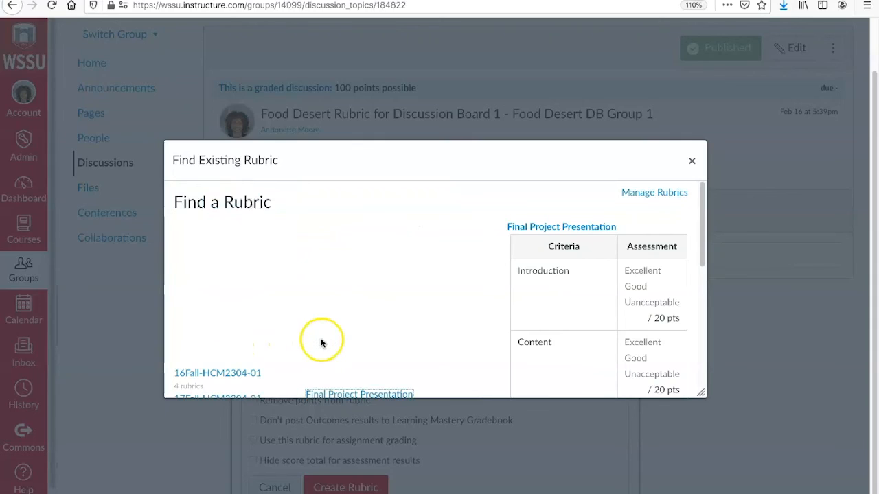
Step: Select "Food Desert Rubric for Discussion Board 1" and use it as the discussion's rubric
{"action": "scroll", "coordinate": [385, 340], "scroll_direction": "down", "scroll_amount": 2}
{"action": "scroll", "coordinate": [384, 341], "scroll_direction": "down", "scroll_amount": 2}
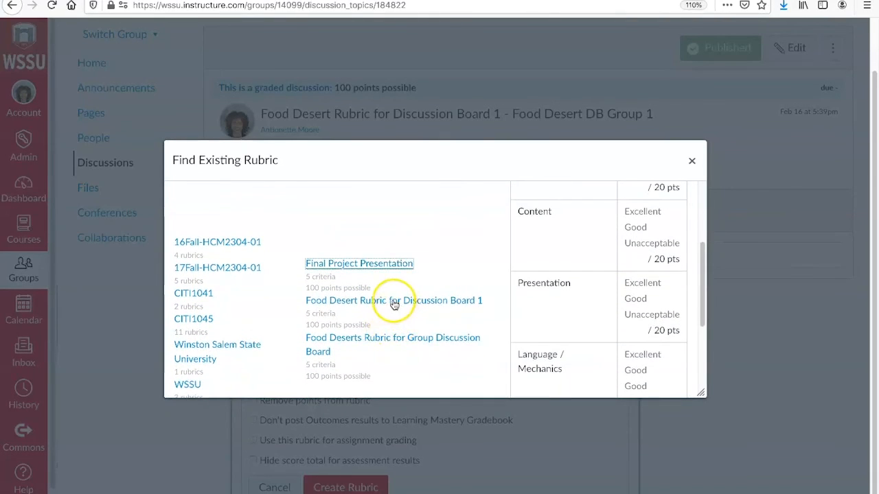
{"action": "left_click", "coordinate": [394, 302]}
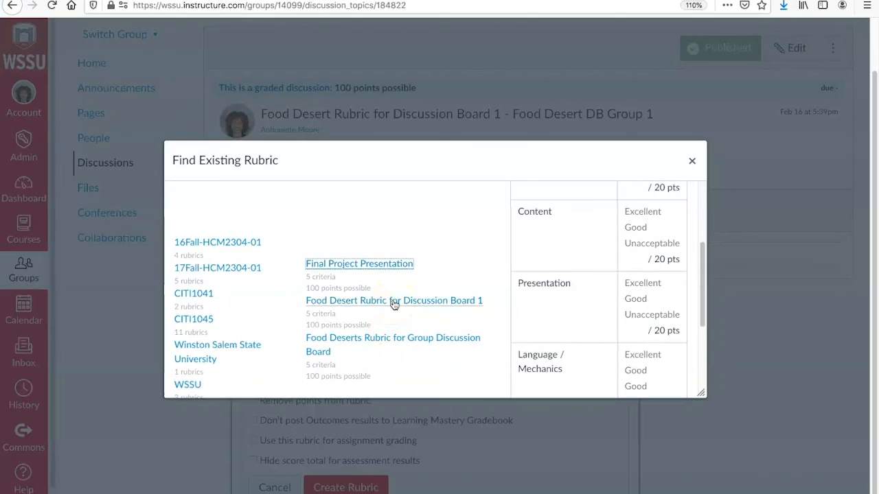
{"action": "left_click", "coordinate": [394, 302]}
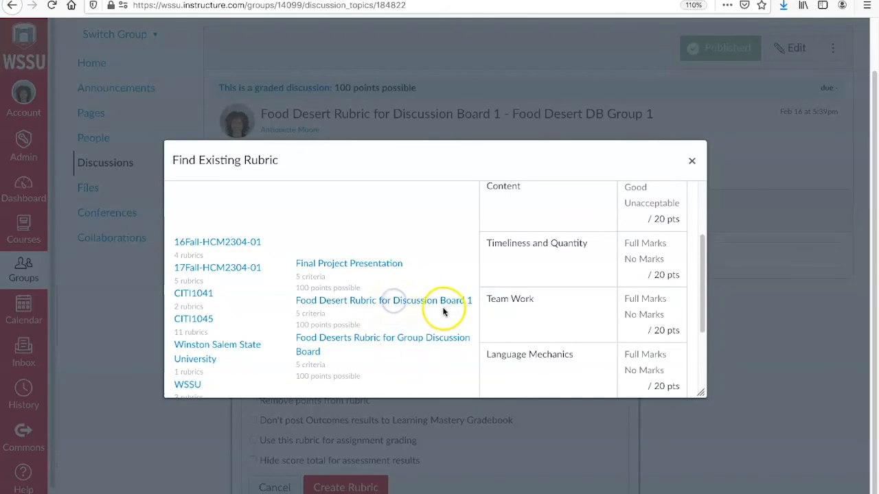
{"action": "scroll", "coordinate": [489, 335], "scroll_direction": "down", "scroll_amount": 3}
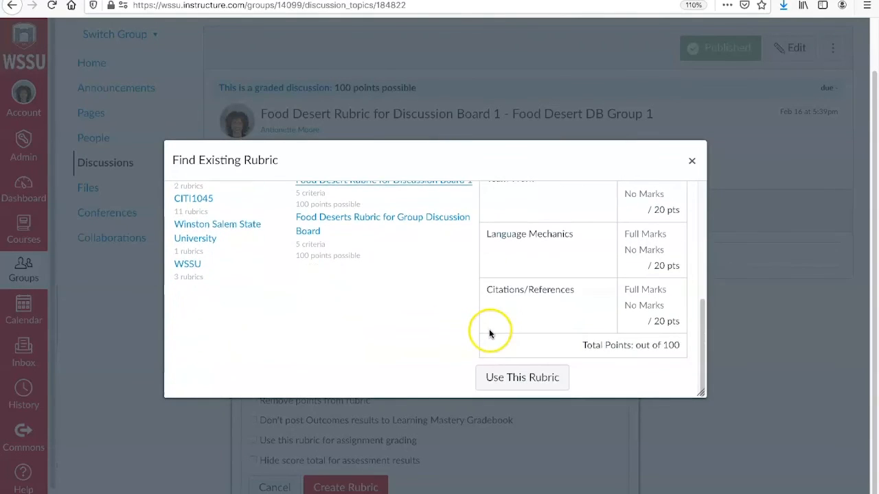
{"action": "left_click", "coordinate": [515, 381]}
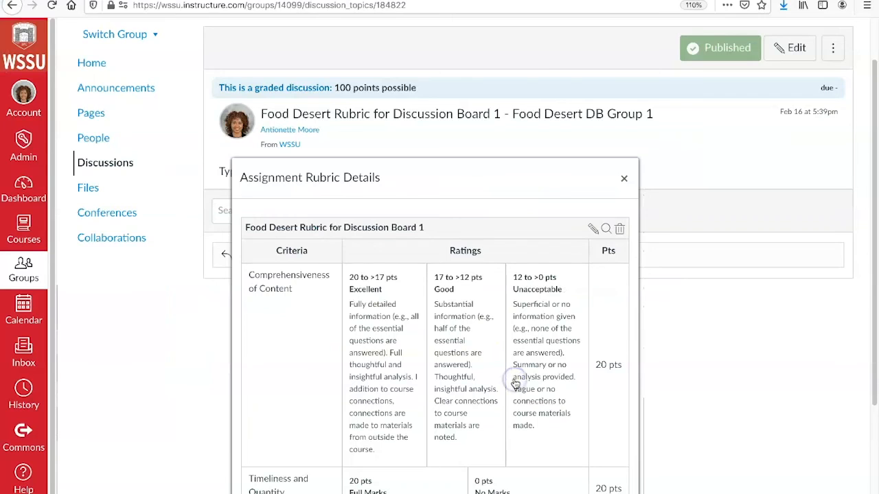
Step: Review the criteria, ratings and points of the rubric attached to the group discussion
{"action": "scroll", "coordinate": [560, 377], "scroll_direction": "down", "scroll_amount": 3}
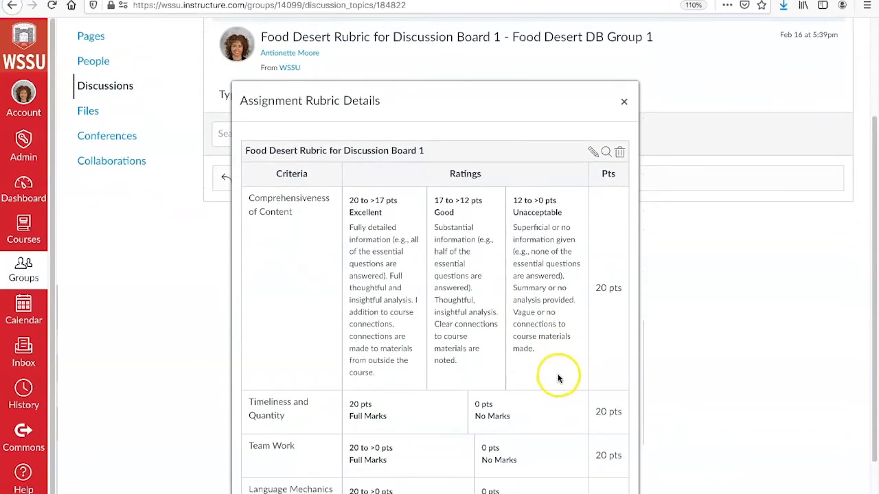
{"action": "scroll", "coordinate": [560, 371], "scroll_direction": "down", "scroll_amount": 1}
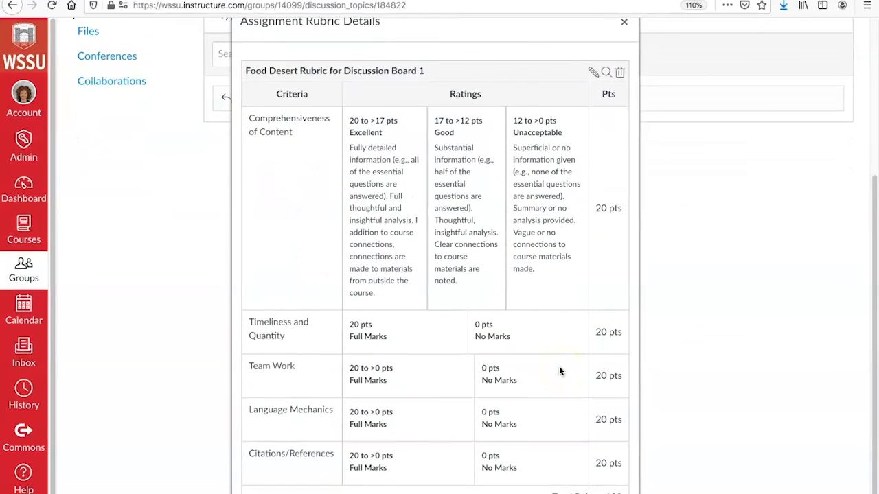
{"action": "scroll", "coordinate": [560, 371], "scroll_direction": "down", "scroll_amount": 2}
{"action": "scroll", "coordinate": [560, 364], "scroll_direction": "up", "scroll_amount": 5}
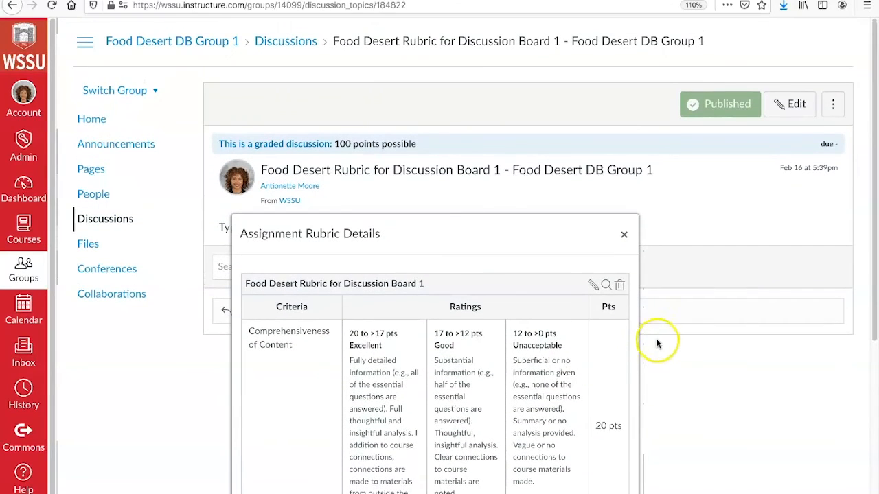
{"action": "scroll", "coordinate": [663, 347], "scroll_direction": "down", "scroll_amount": 4}
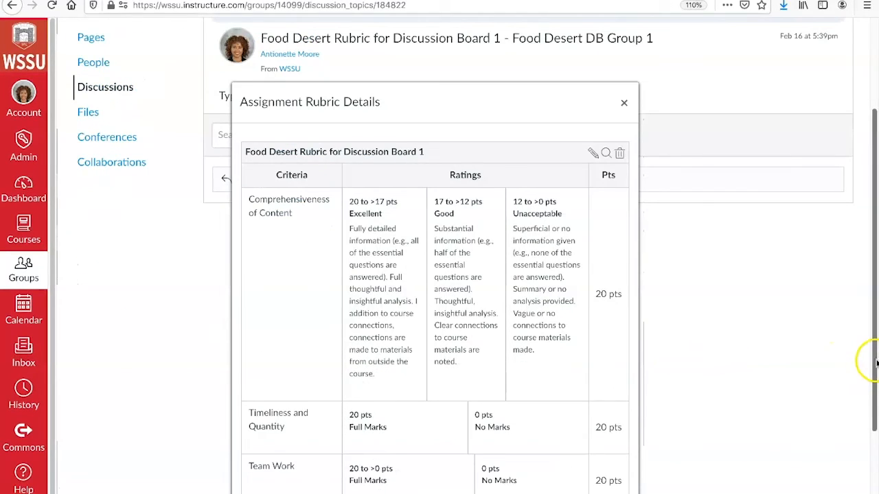
{"action": "left_click_drag", "start_coordinate": [874, 364], "coordinate": [875, 475]}
{"action": "scroll", "coordinate": [875, 407], "scroll_direction": "up", "scroll_amount": 8}
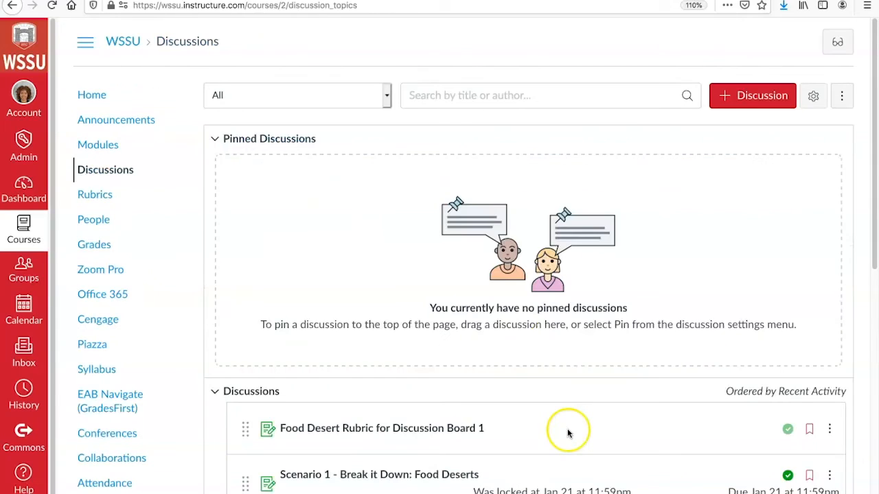
Step: Open the course discussion "Scenario 1 - Break it Down: Food Deserts" and read through its instructions
{"action": "scroll", "coordinate": [567, 427], "scroll_direction": "down", "scroll_amount": 1}
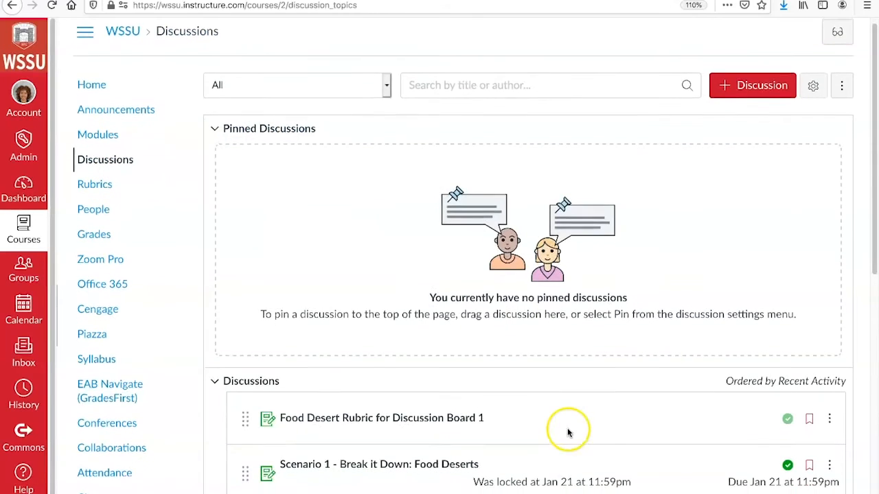
{"action": "scroll", "coordinate": [569, 426], "scroll_direction": "down", "scroll_amount": 3}
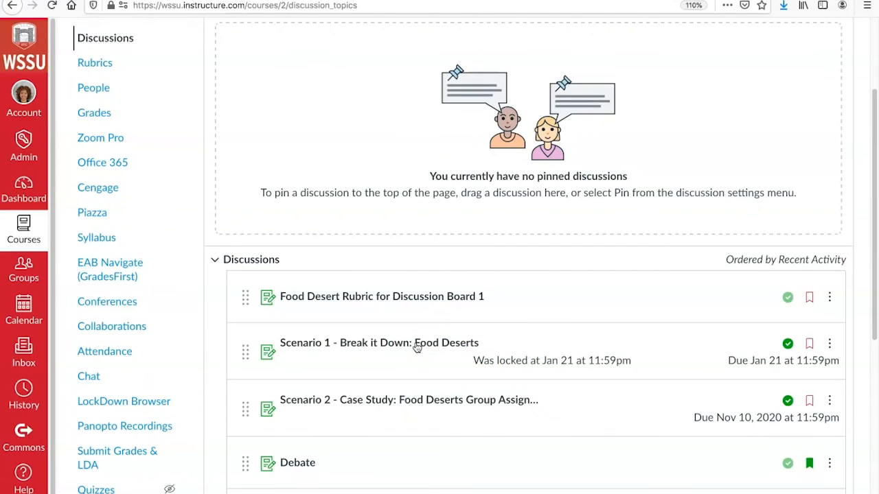
{"action": "left_click", "coordinate": [417, 346]}
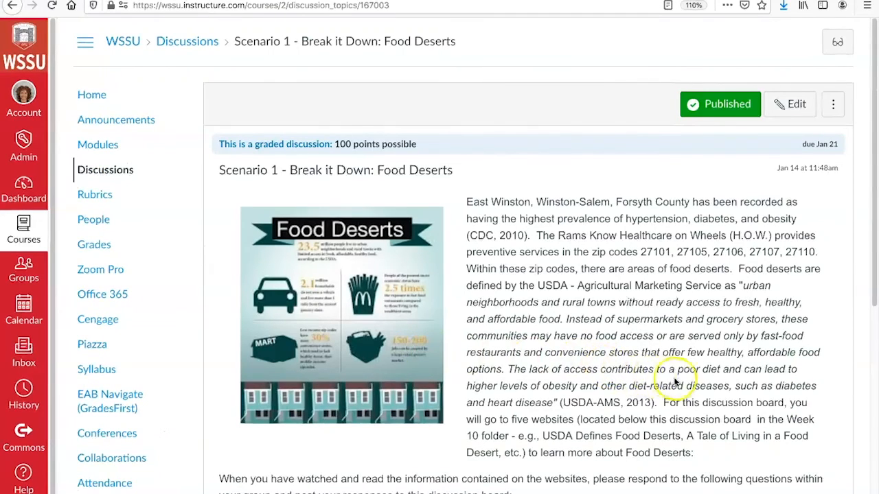
{"action": "scroll", "coordinate": [687, 369], "scroll_direction": "down", "scroll_amount": 1}
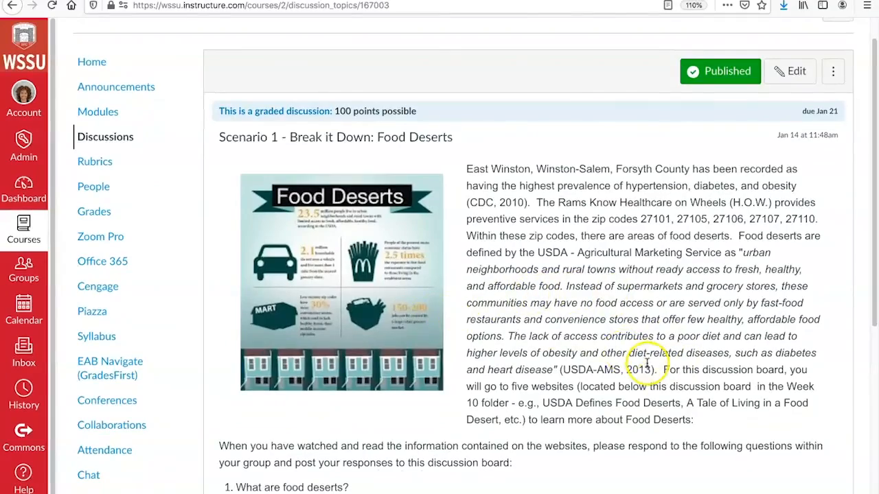
{"action": "scroll", "coordinate": [645, 363], "scroll_direction": "down", "scroll_amount": 2}
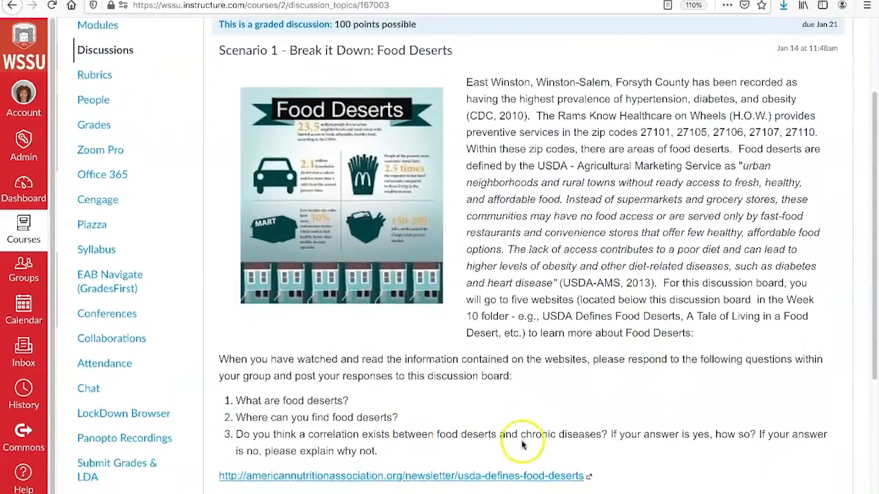
{"action": "scroll", "coordinate": [516, 439], "scroll_direction": "down", "scroll_amount": 4}
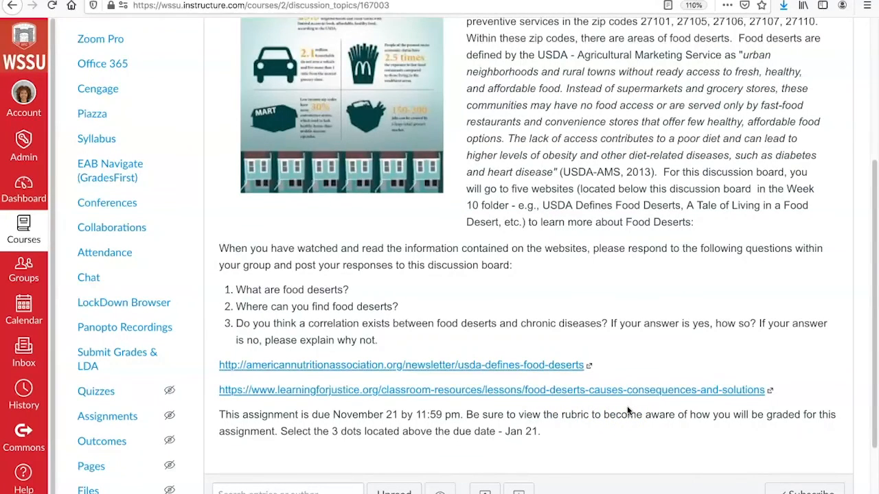
Step: Show the rubric attached to the Scenario 1 discussion and examine its criteria and ratings
{"action": "scroll", "coordinate": [627, 410], "scroll_direction": "up", "scroll_amount": 4}
{"action": "left_click", "coordinate": [835, 107]}
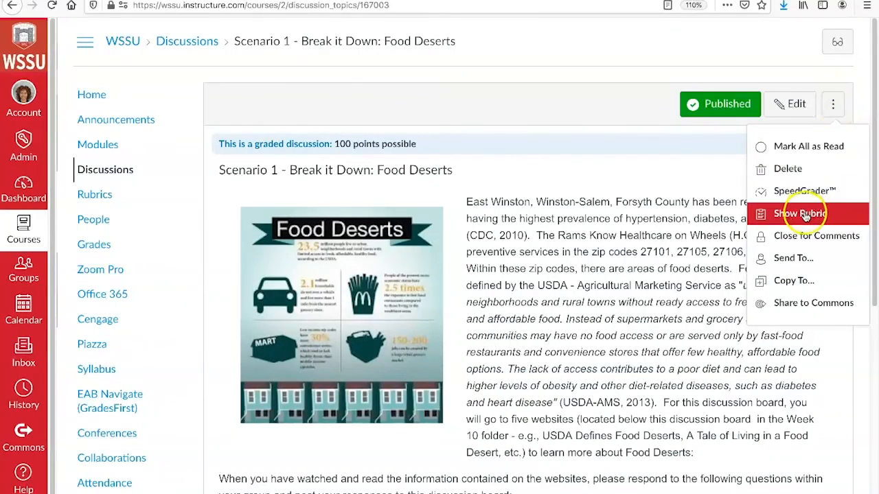
{"action": "left_click", "coordinate": [803, 215]}
{"action": "scroll", "coordinate": [567, 345], "scroll_direction": "down", "scroll_amount": 3}
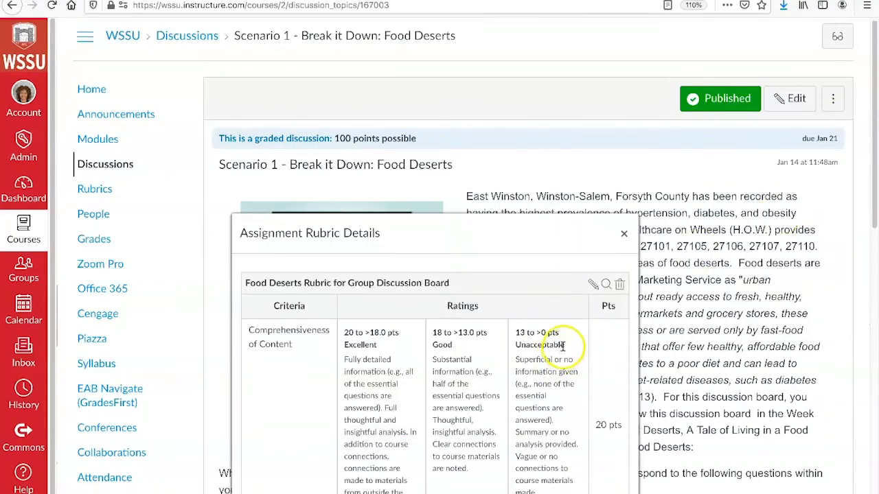
{"action": "scroll", "coordinate": [638, 328], "scroll_direction": "down", "scroll_amount": 4}
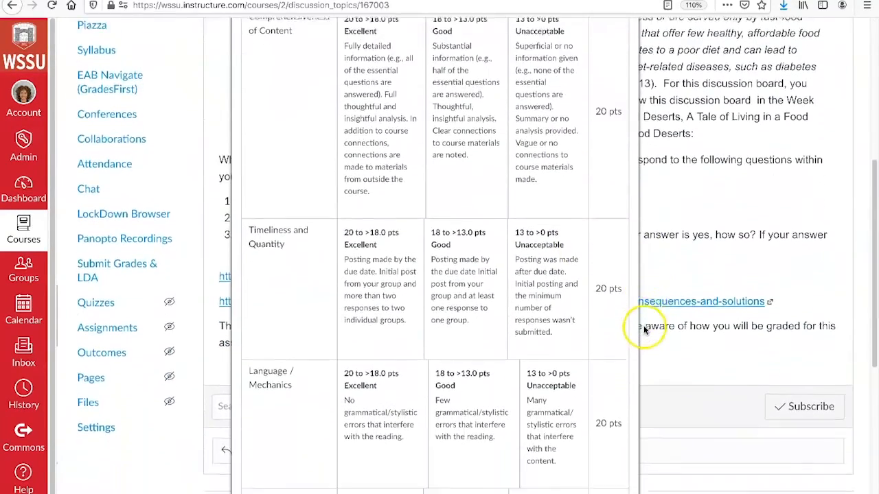
{"action": "scroll", "coordinate": [645, 326], "scroll_direction": "down", "scroll_amount": 8}
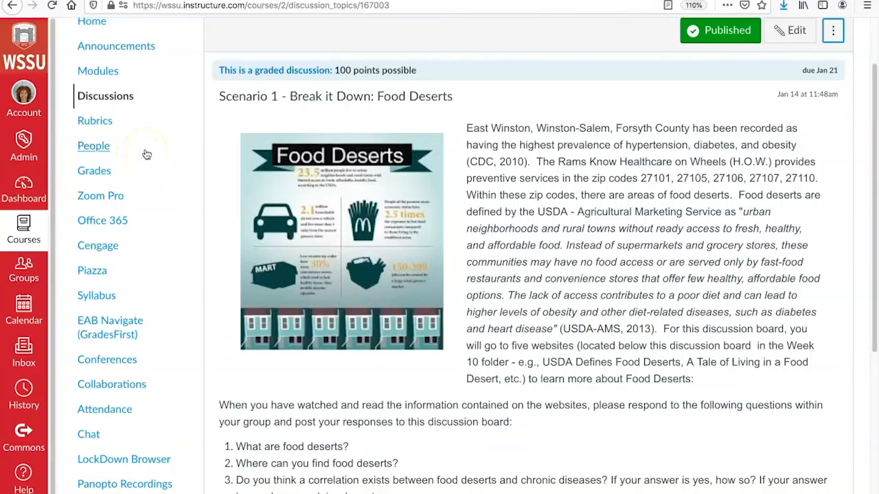
Step: View the Food Desert DB Group set among the course's people and go to its unassigned-student search
{"action": "left_click", "coordinate": [101, 148]}
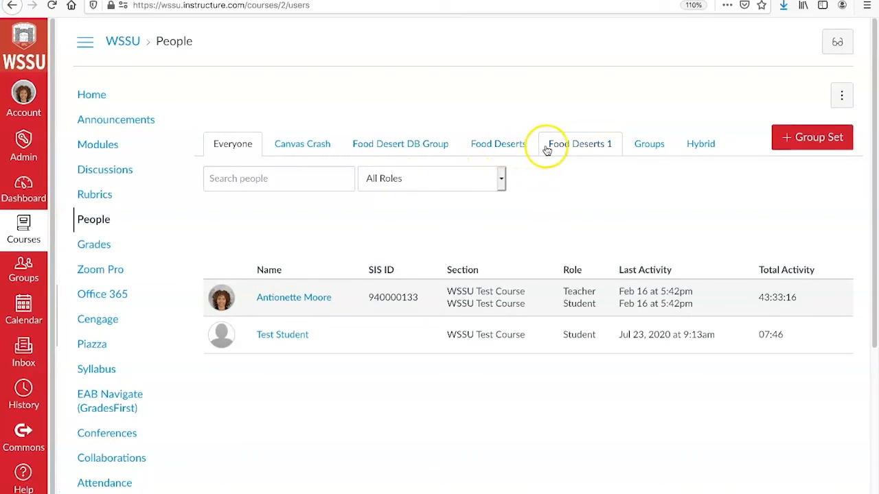
{"action": "left_click", "coordinate": [419, 150]}
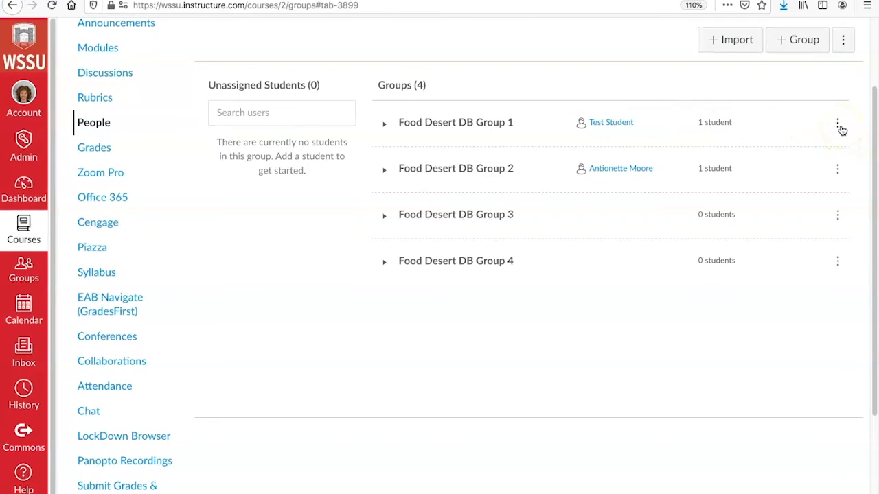
{"action": "left_click", "coordinate": [228, 113]}
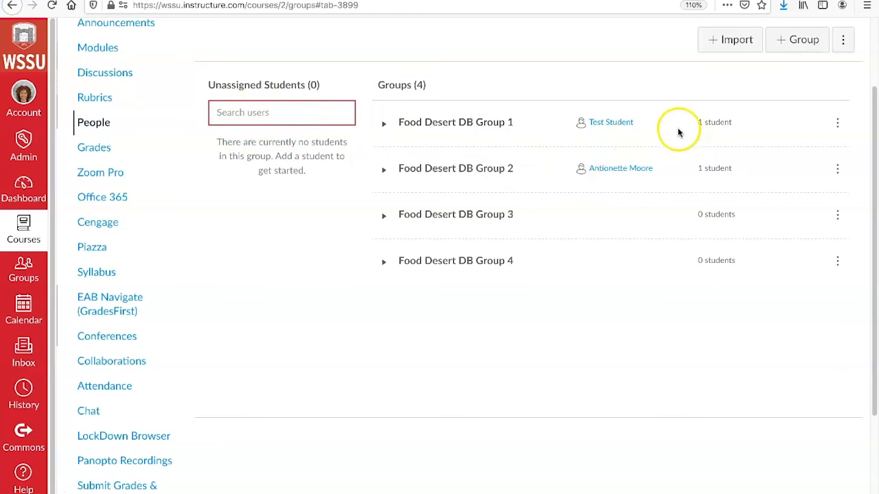
Step: Check the name and membership limit settings of Food Desert DB Group 1, and leave them without saving
{"action": "left_click", "coordinate": [837, 125]}
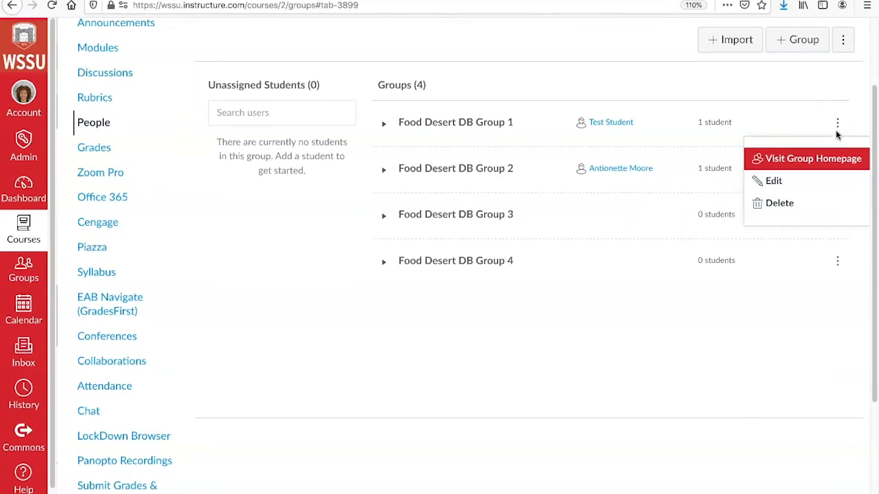
{"action": "left_click", "coordinate": [809, 182]}
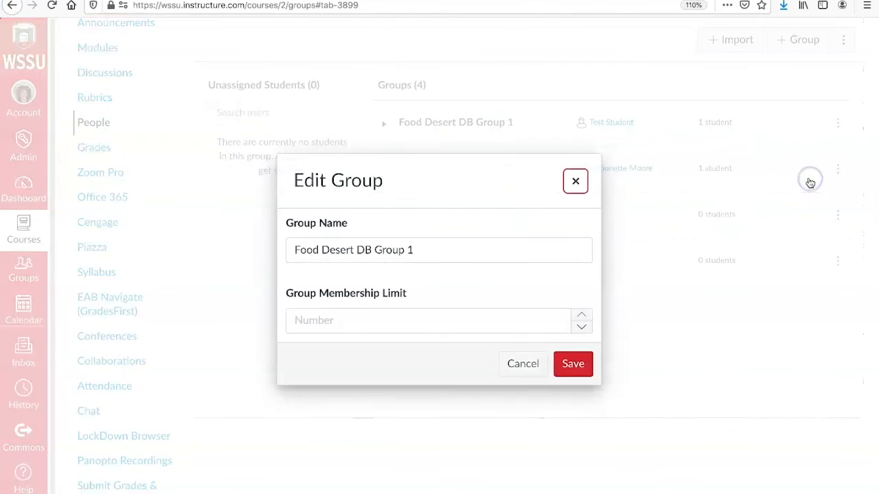
{"action": "left_click", "coordinate": [354, 321]}
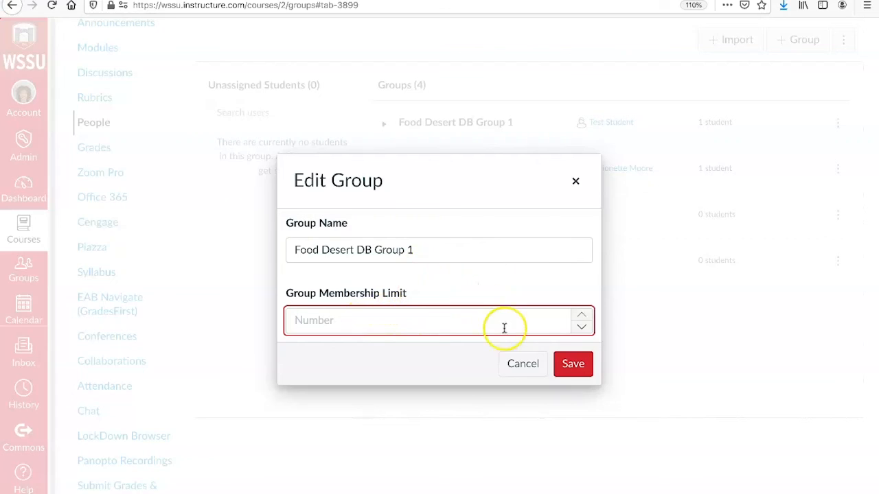
{"action": "left_click", "coordinate": [530, 364]}
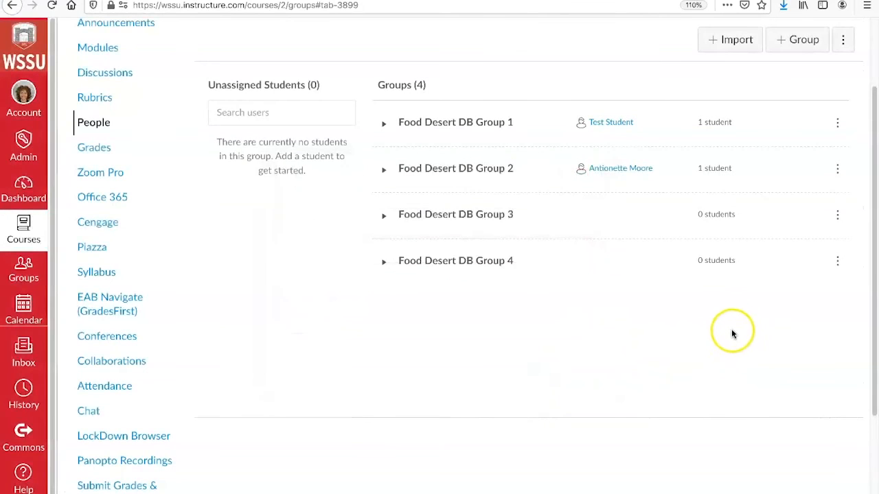
Step: Expand Food Desert DB Group 1 and view the remove, leader and move options for its Test Student
{"action": "left_click", "coordinate": [468, 122]}
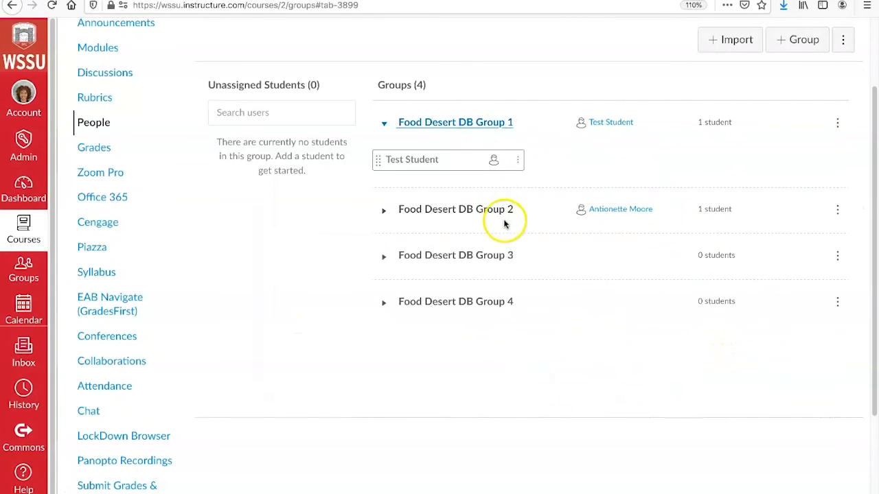
{"action": "left_click", "coordinate": [518, 160]}
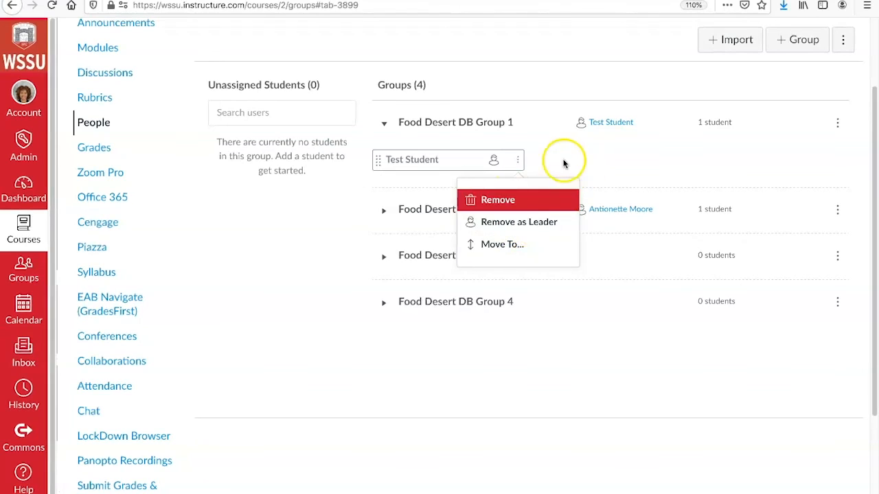
{"action": "left_click", "coordinate": [673, 157]}
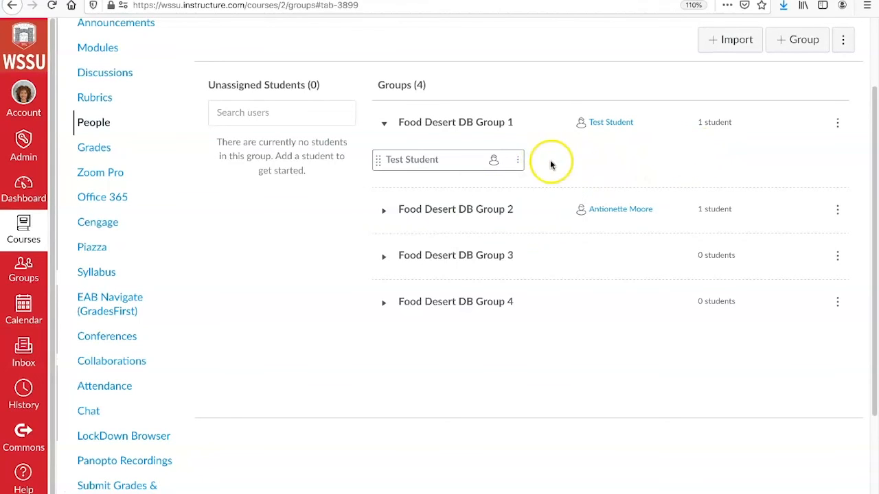